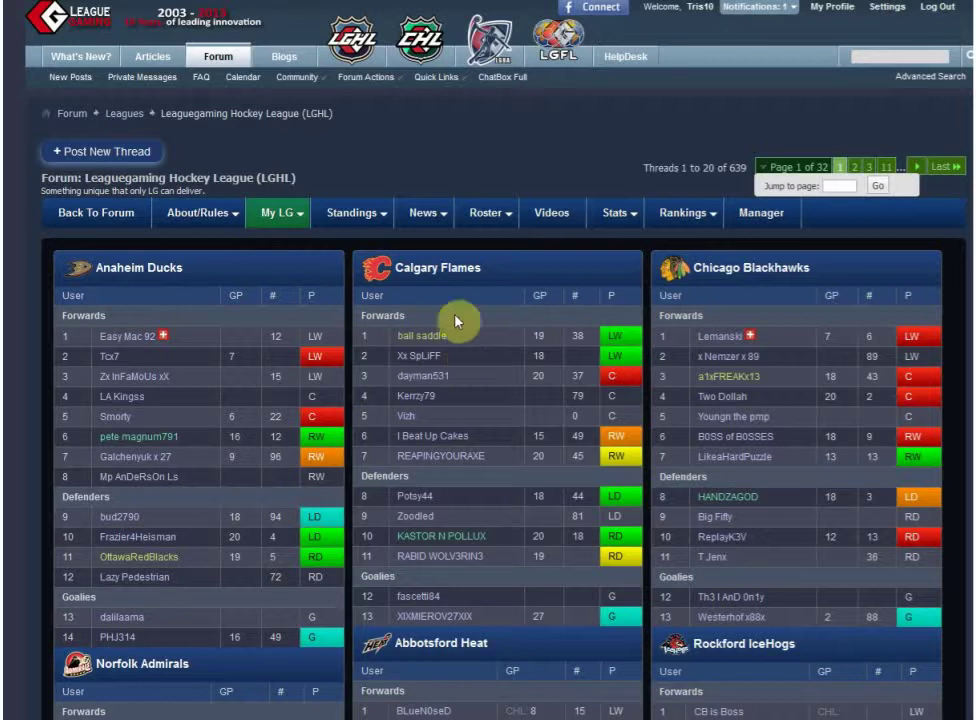
# Open the league's Action Centre and start creating a new request.
pyautogui.moveTo(433, 220)
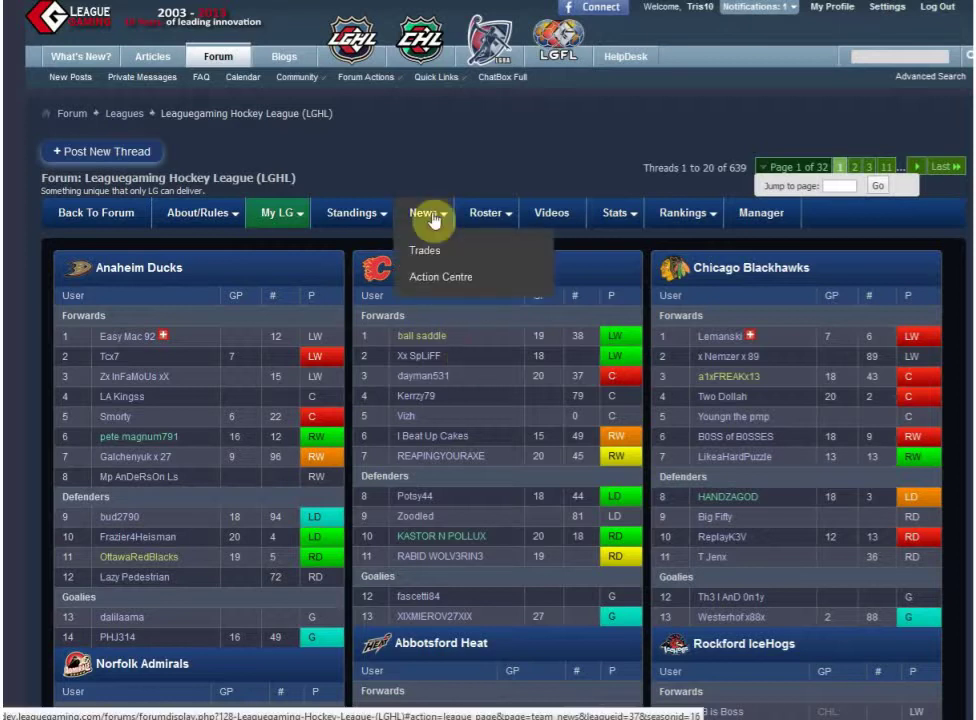
pyautogui.click(440, 277)
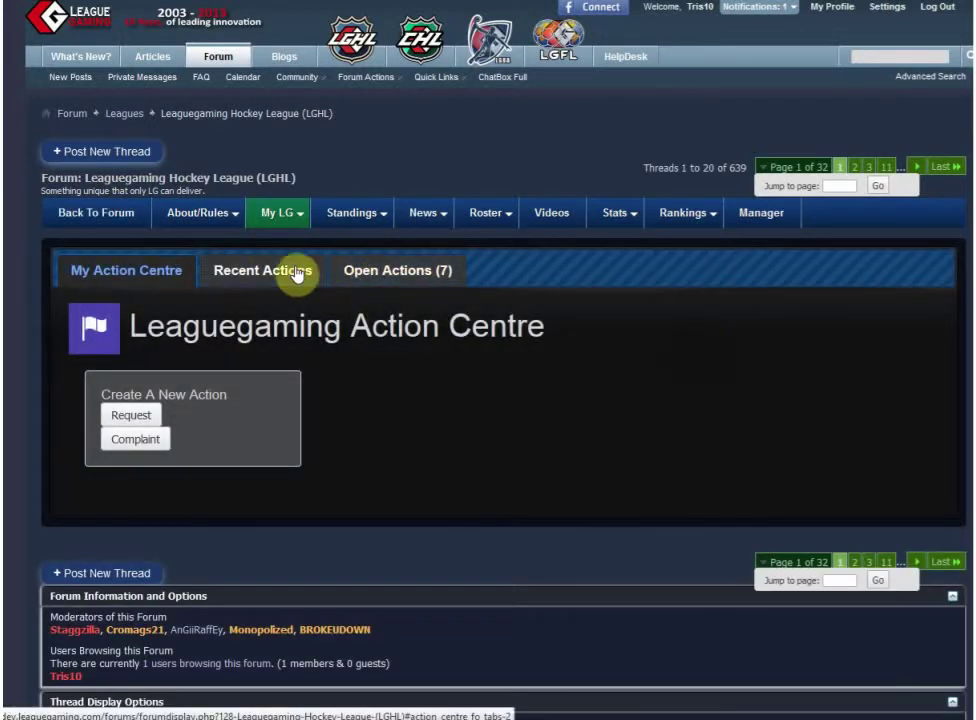
pyautogui.scroll(-1, 479, 383)
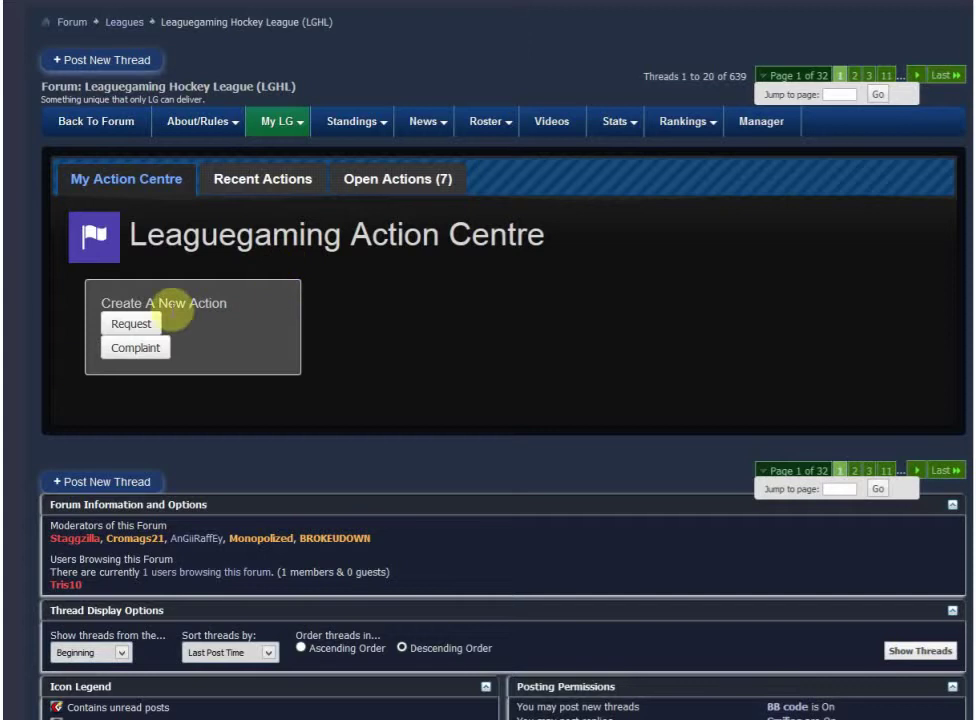
pyautogui.click(128, 325)
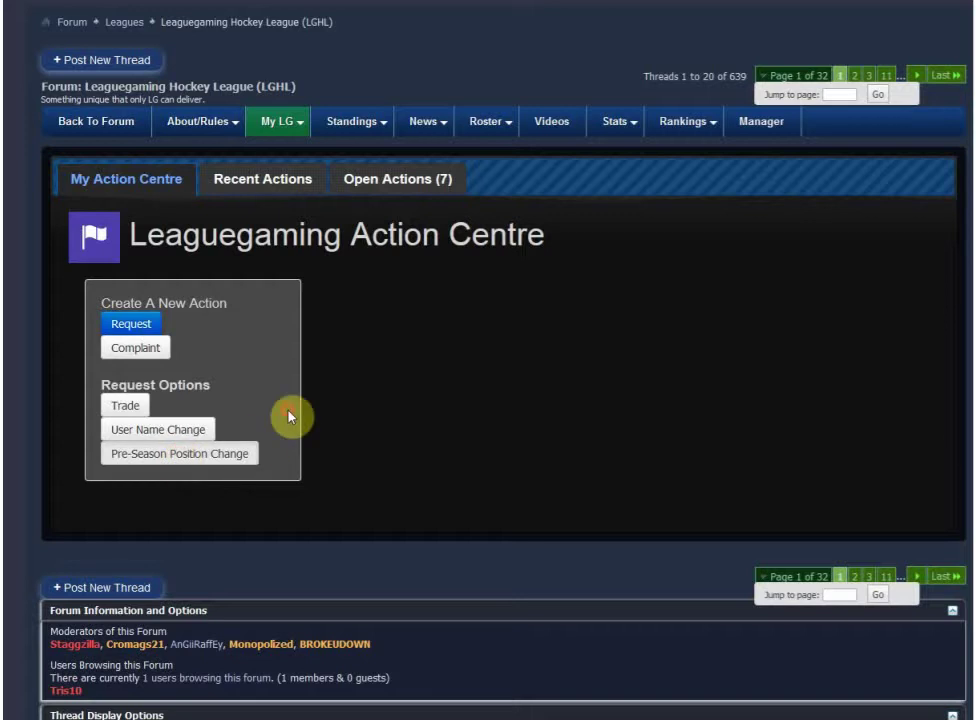
# Open a Pre-Season Position Change request for the LGHL league.
pyautogui.click(227, 458)
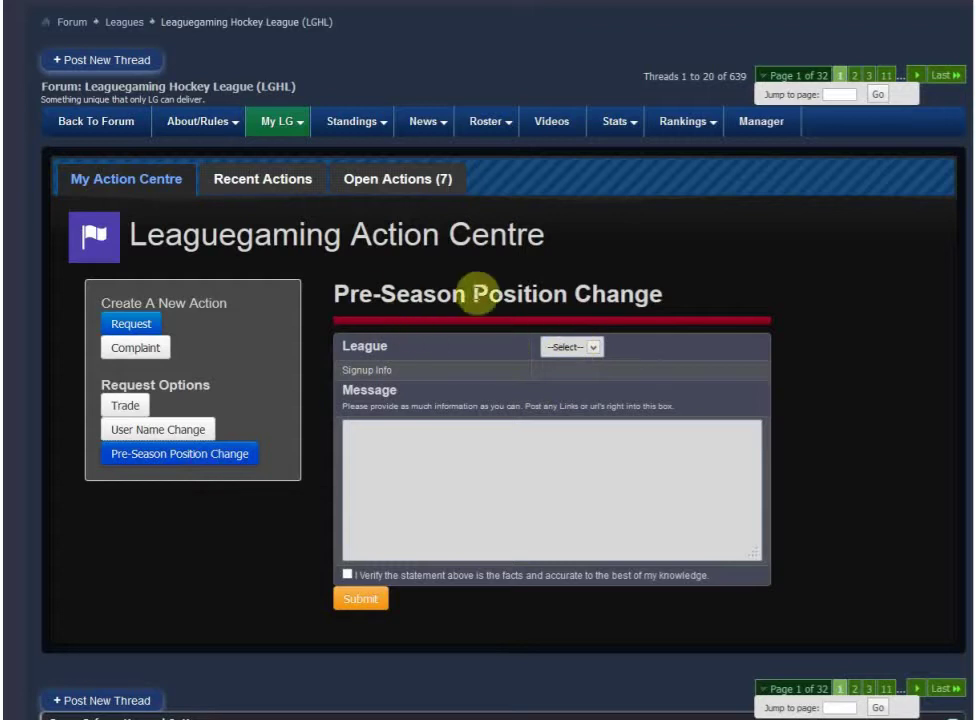
pyautogui.click(575, 350)
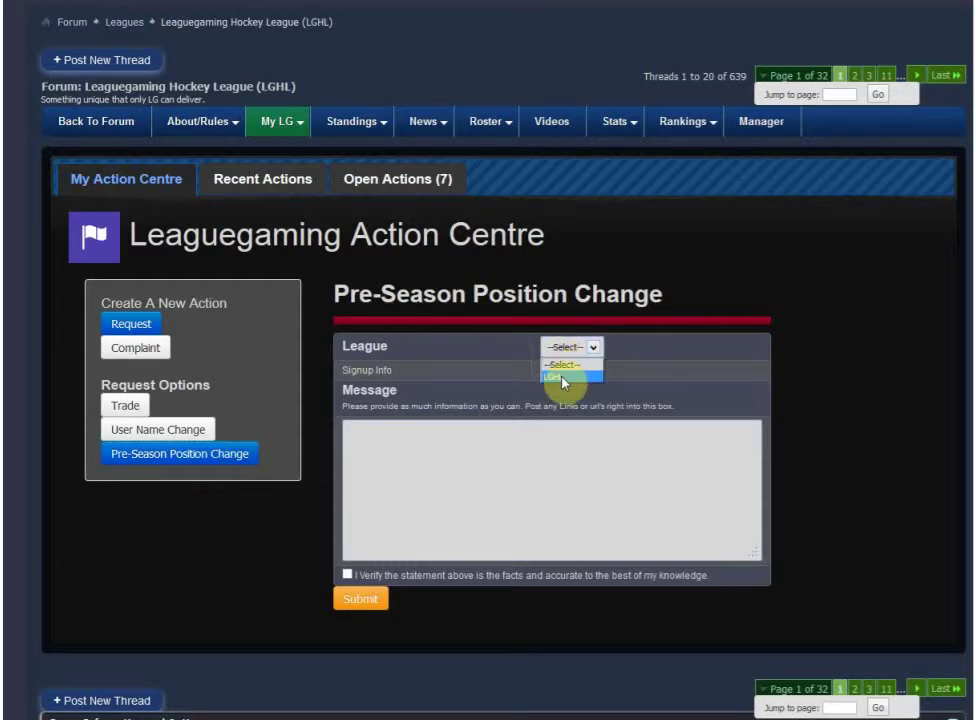
pyautogui.click(562, 377)
# Set the primary position to Right Defense in the signup info and go to the request's message field.
pyautogui.scroll(-2, 538, 347)
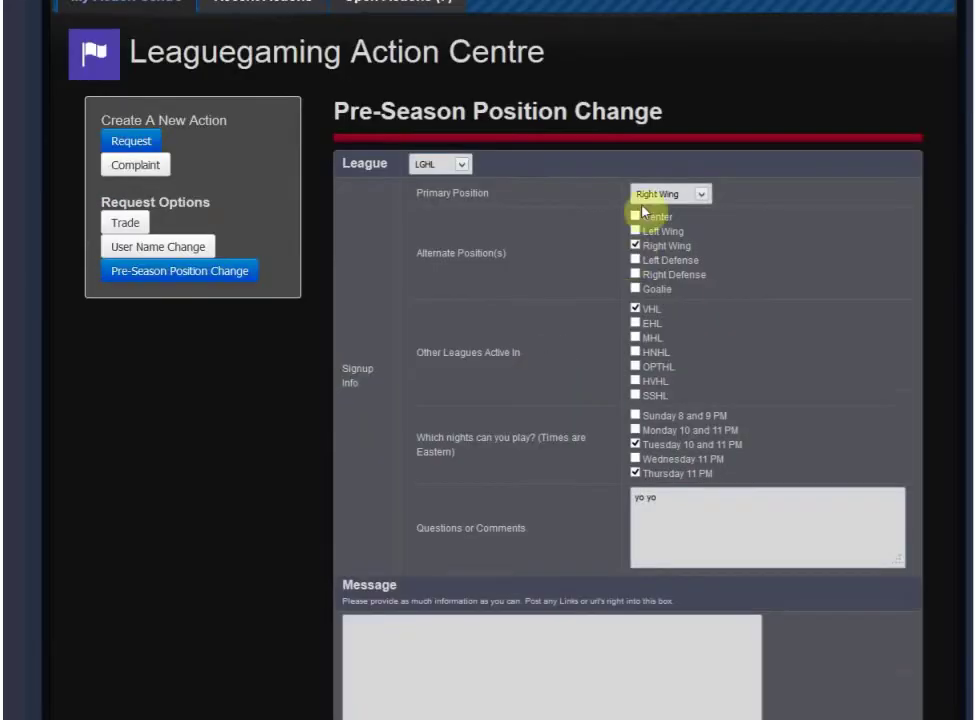
pyautogui.click(680, 194)
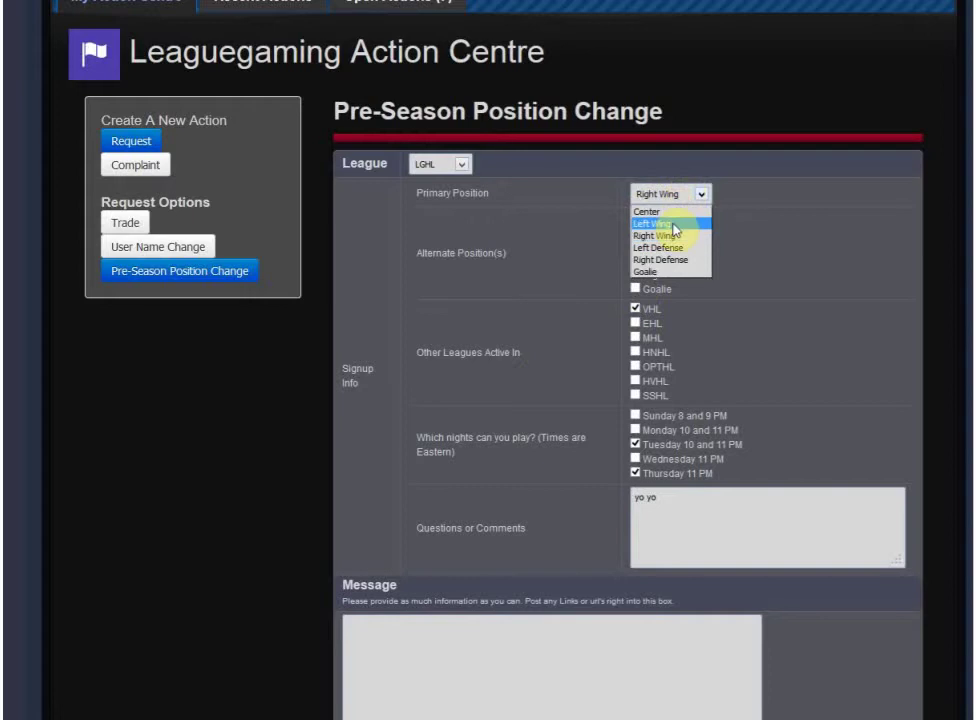
pyautogui.click(684, 209)
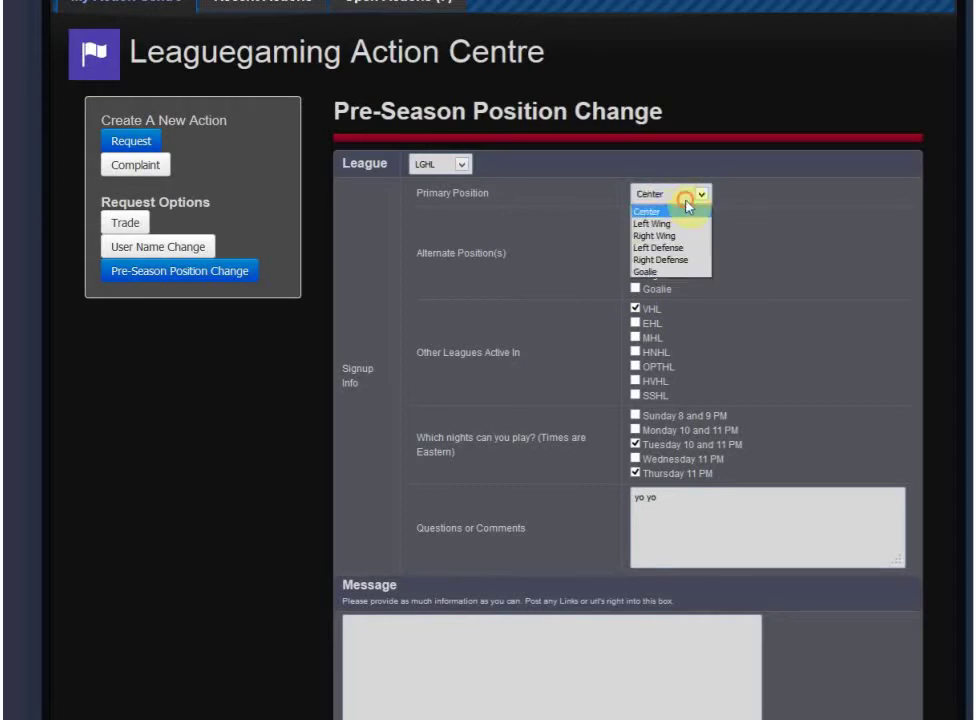
pyautogui.click(667, 259)
pyautogui.click(665, 246)
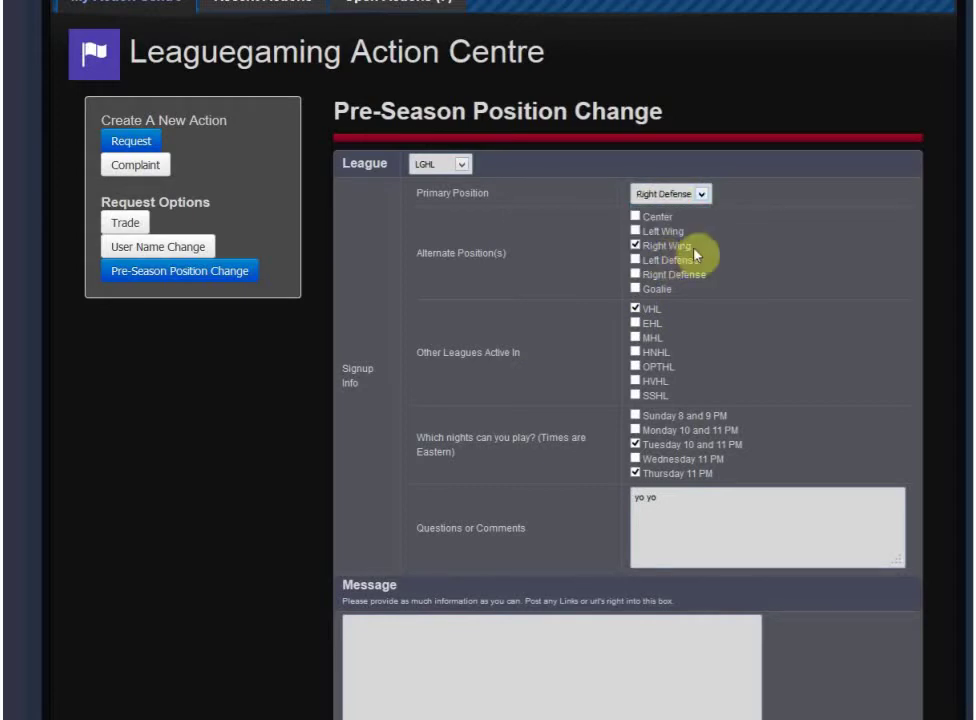
pyautogui.click(444, 670)
pyautogui.scroll(-2, 440, 655)
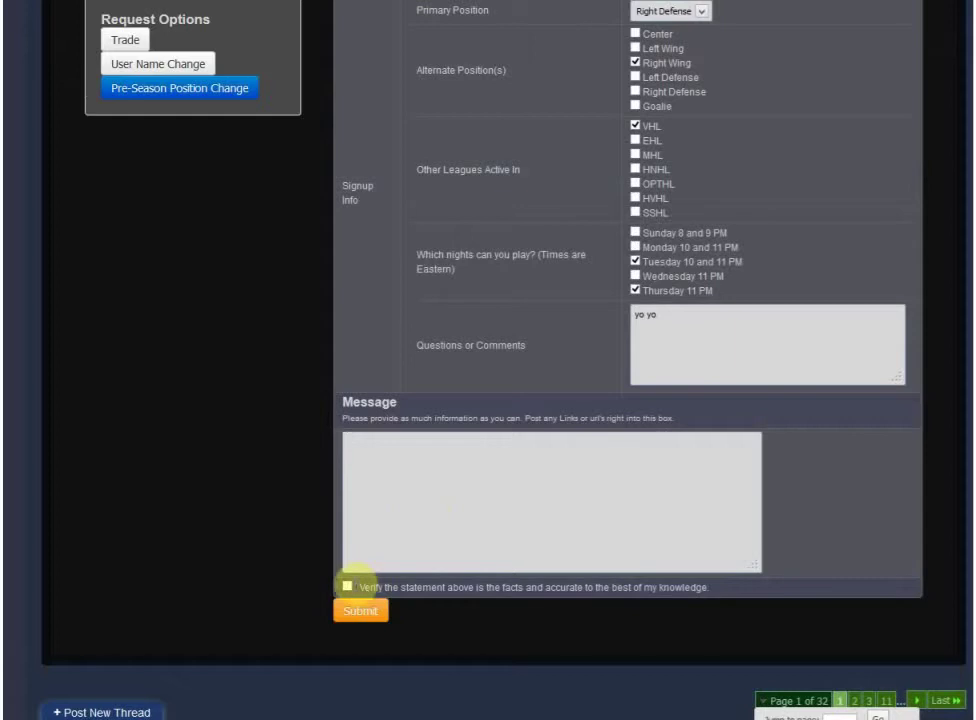
# Start a Trade request for the LGHL league with the message "i want a chance to play as a goalie".
pyautogui.scroll(3, 362, 632)
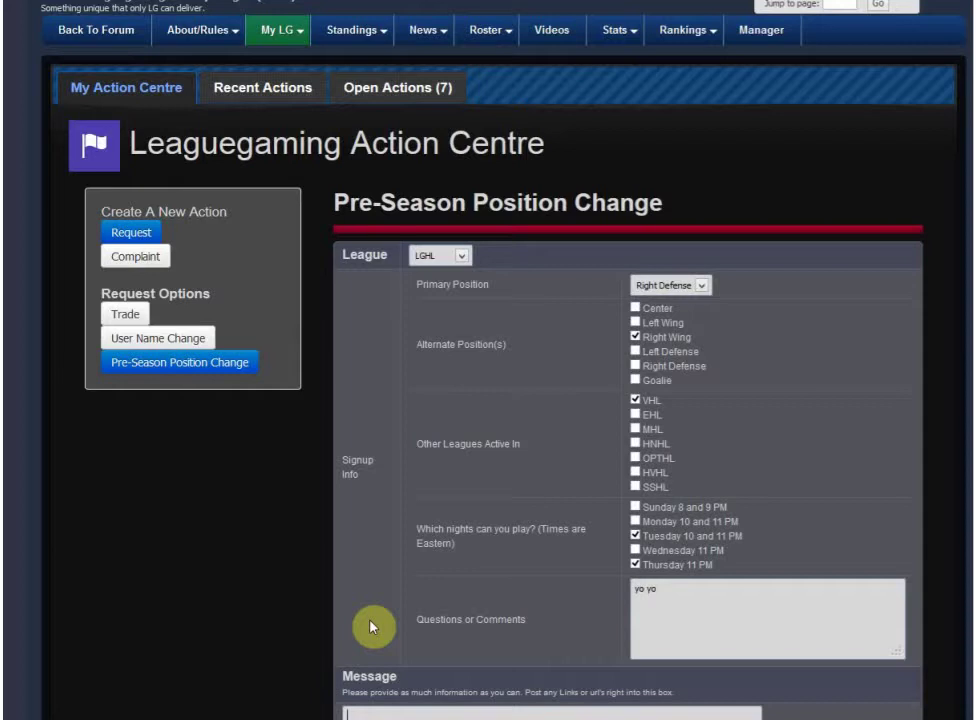
pyautogui.click(125, 316)
pyautogui.click(648, 283)
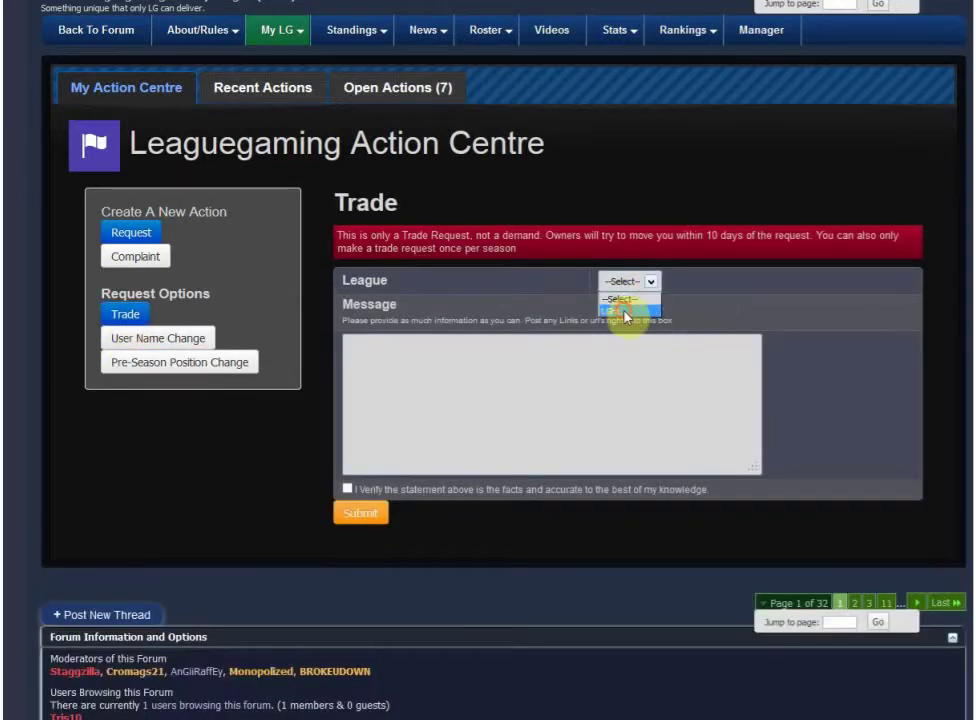
pyautogui.click(627, 309)
pyautogui.click(510, 401)
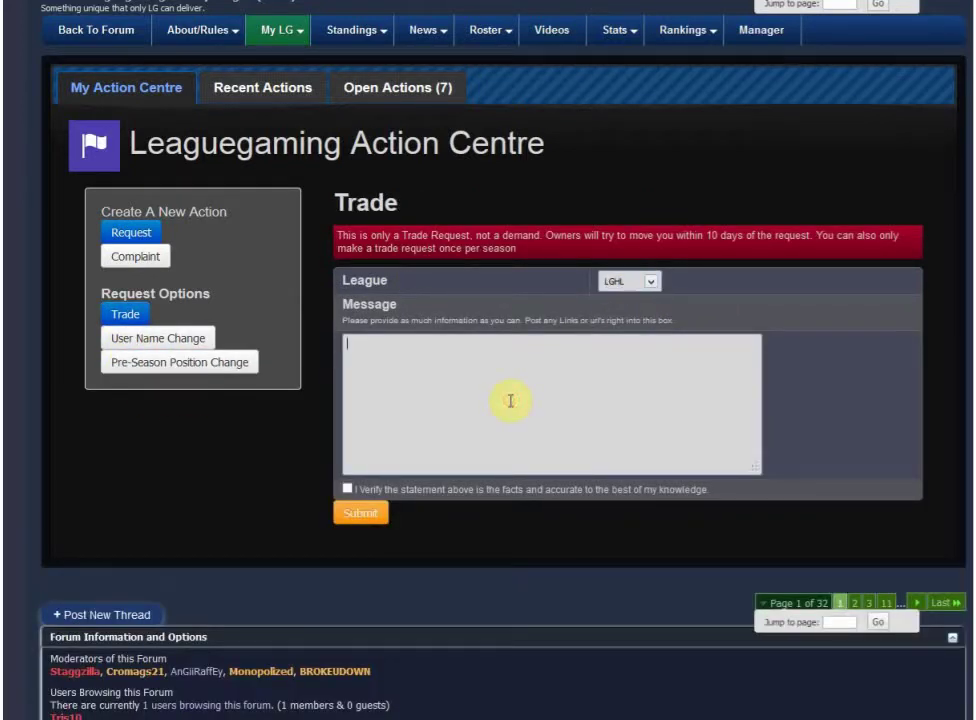
pyautogui.write('i want a chance to play as a goalie')
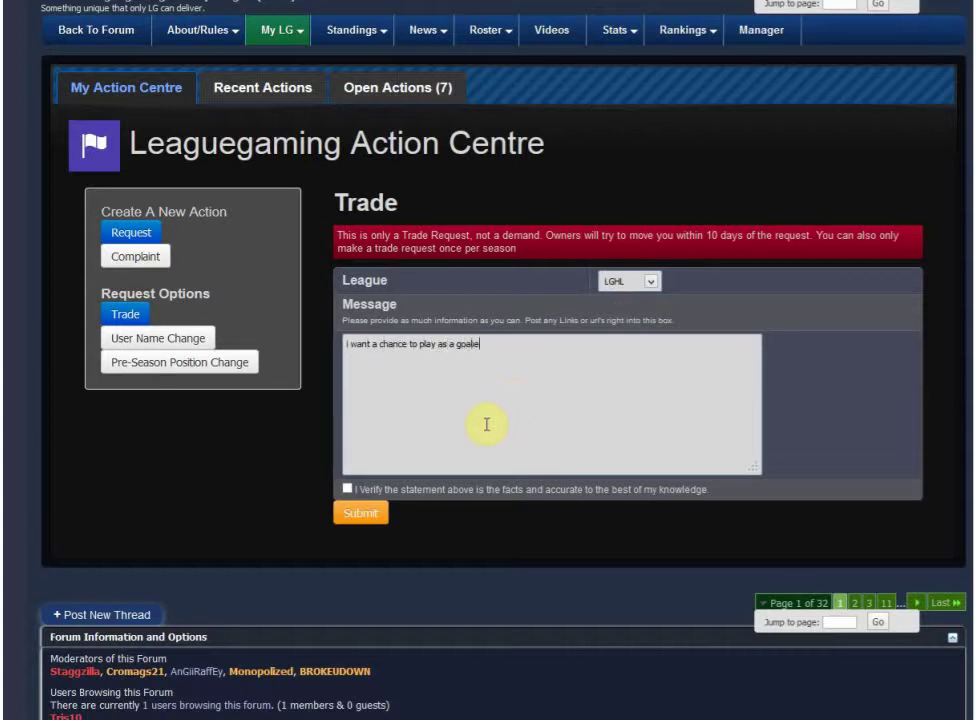
# Verify the trade request's statement as accurate and try to submit the request.
pyautogui.click(347, 488)
pyautogui.click(371, 522)
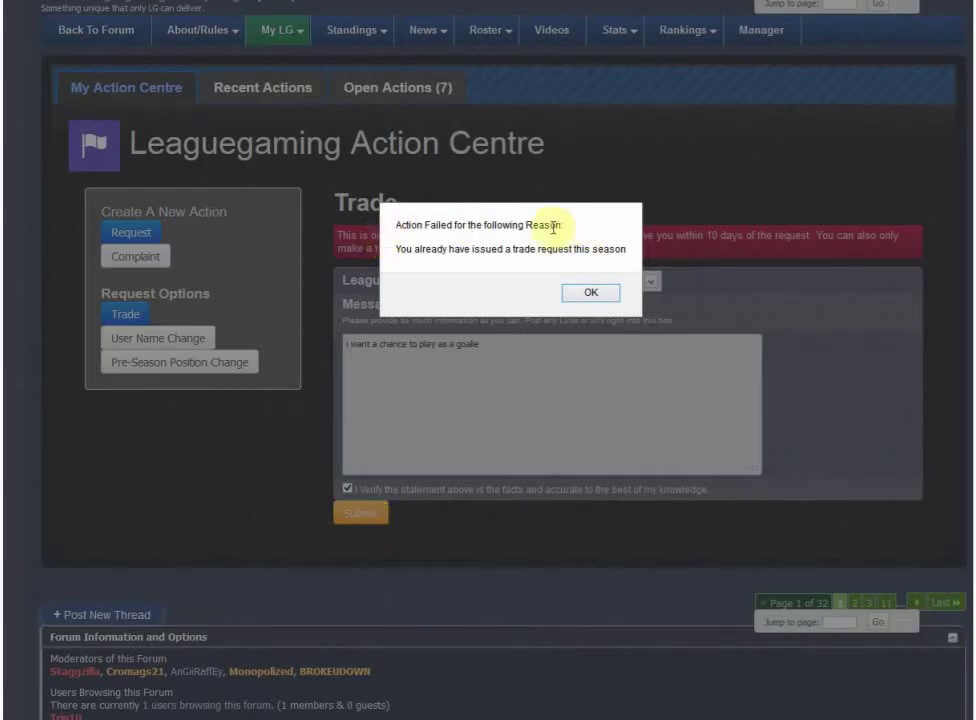
pyautogui.click(582, 295)
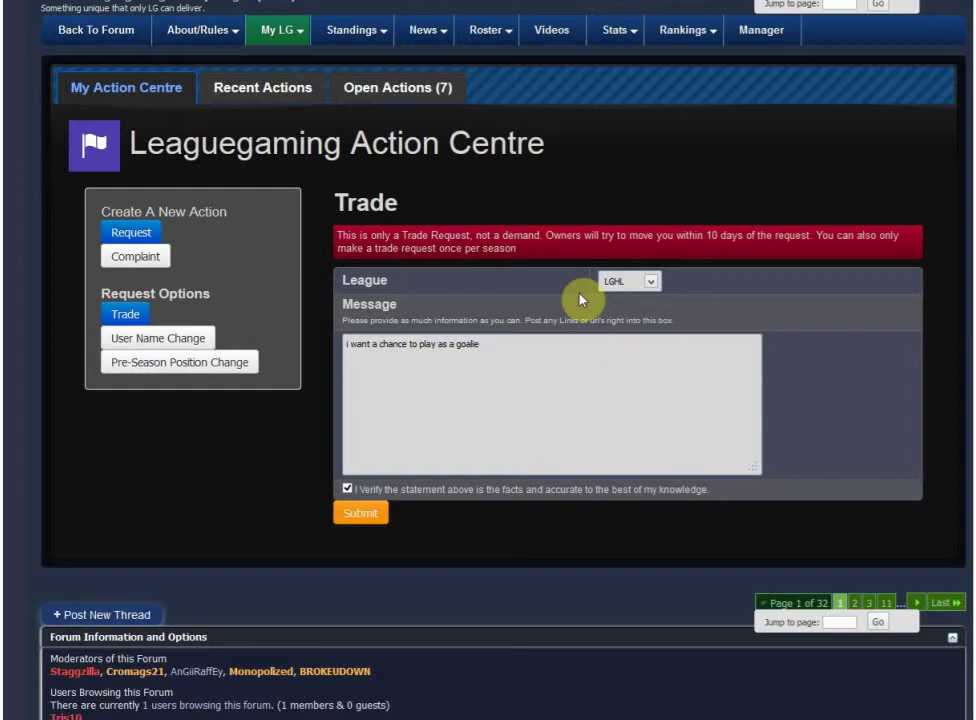
# Start a new in-game complaint of the Impeding Progress type.
pyautogui.click(135, 257)
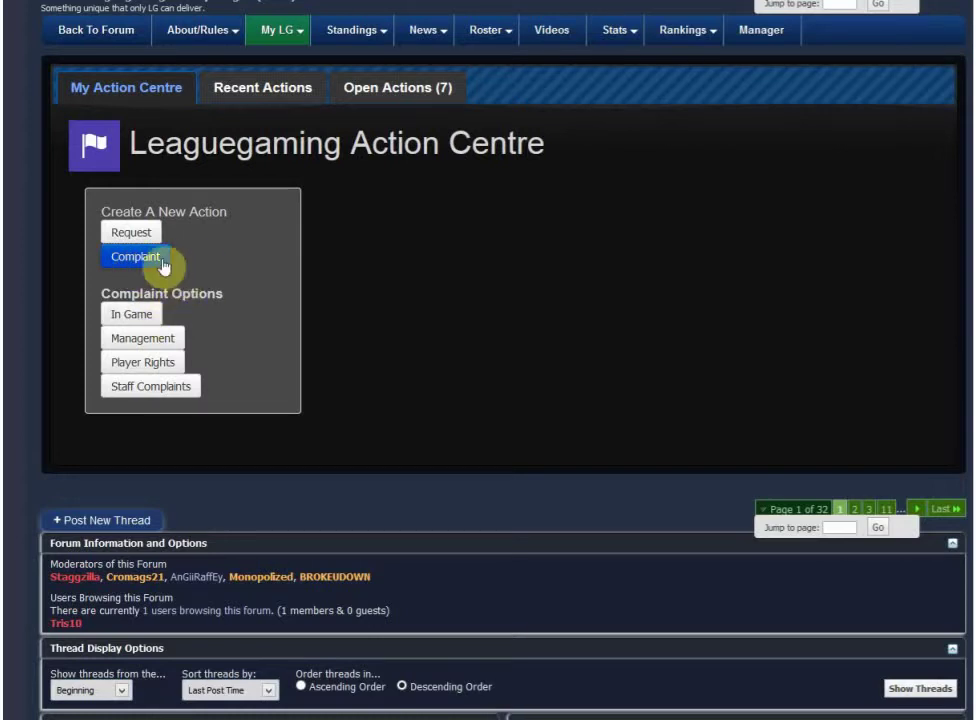
pyautogui.click(116, 317)
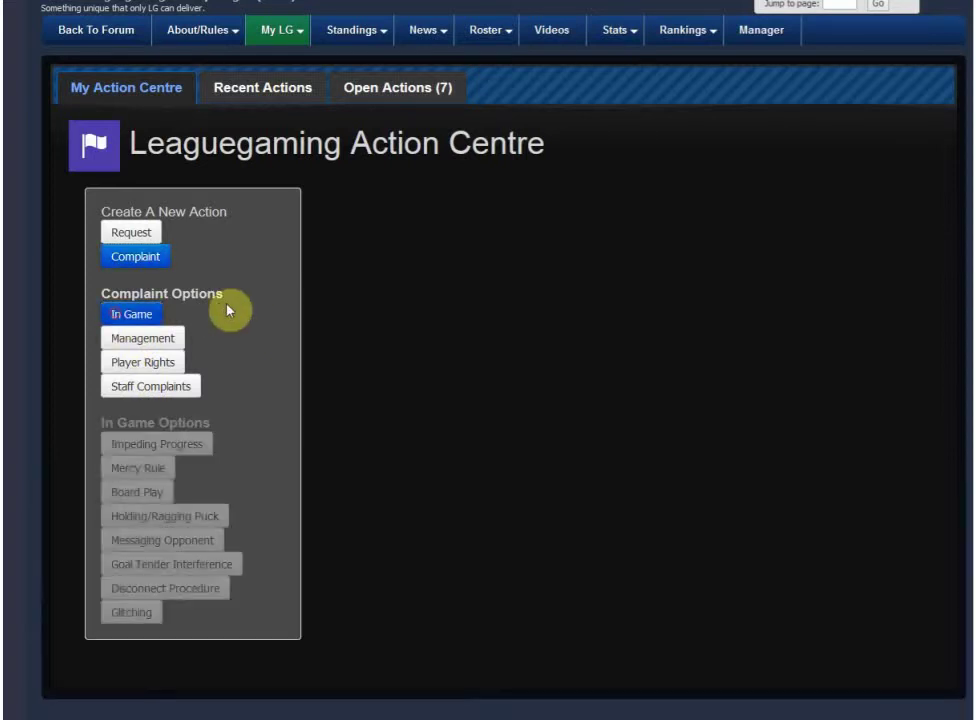
pyautogui.click(150, 497)
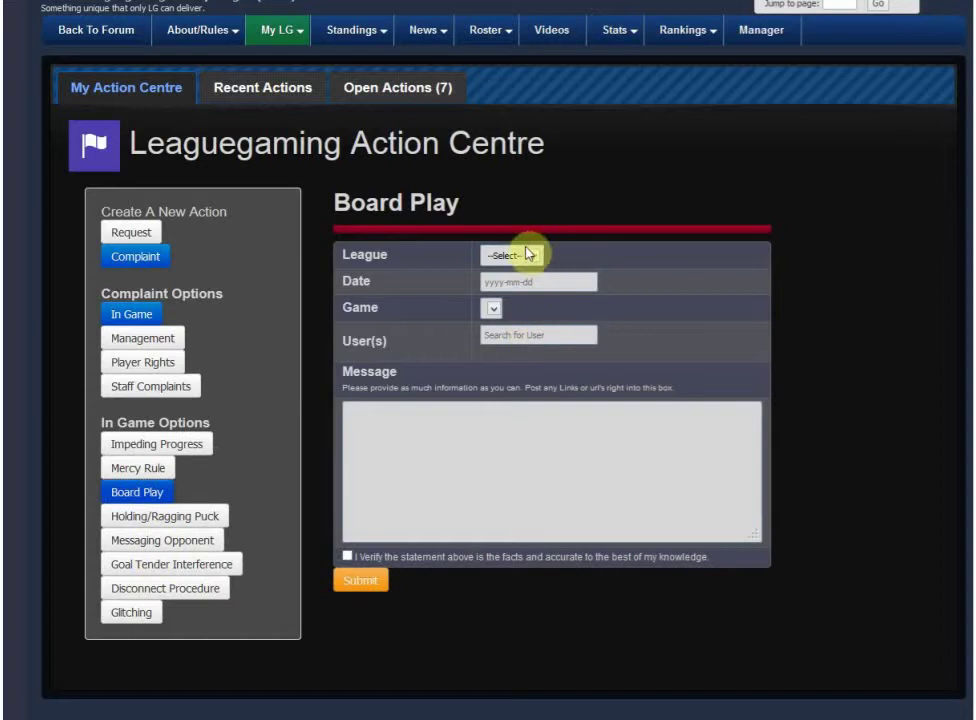
pyautogui.click(186, 444)
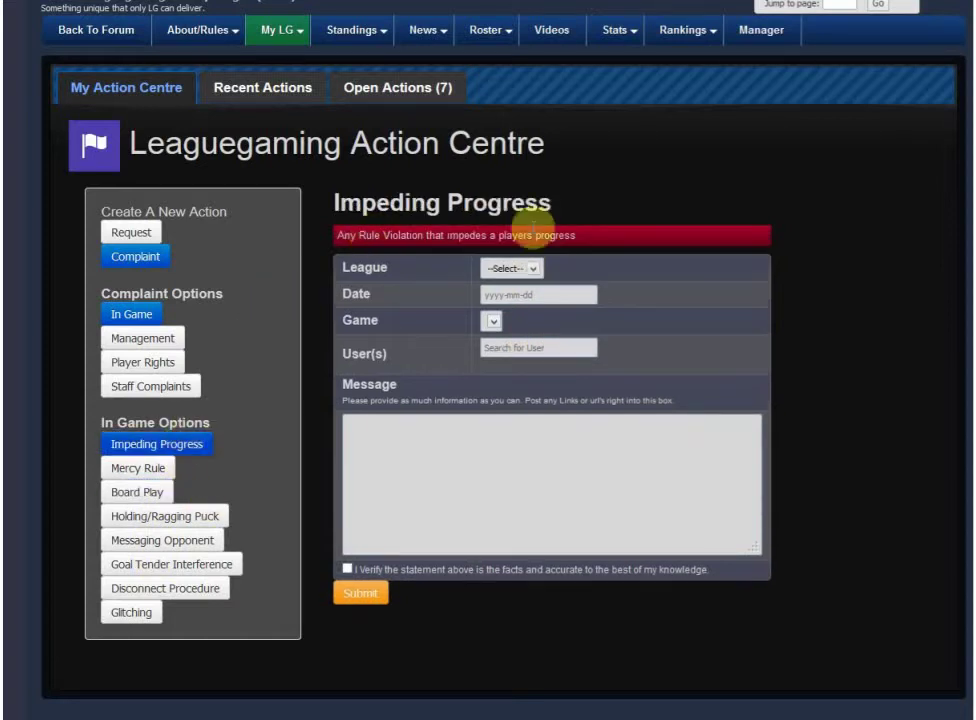
pyautogui.click(583, 222)
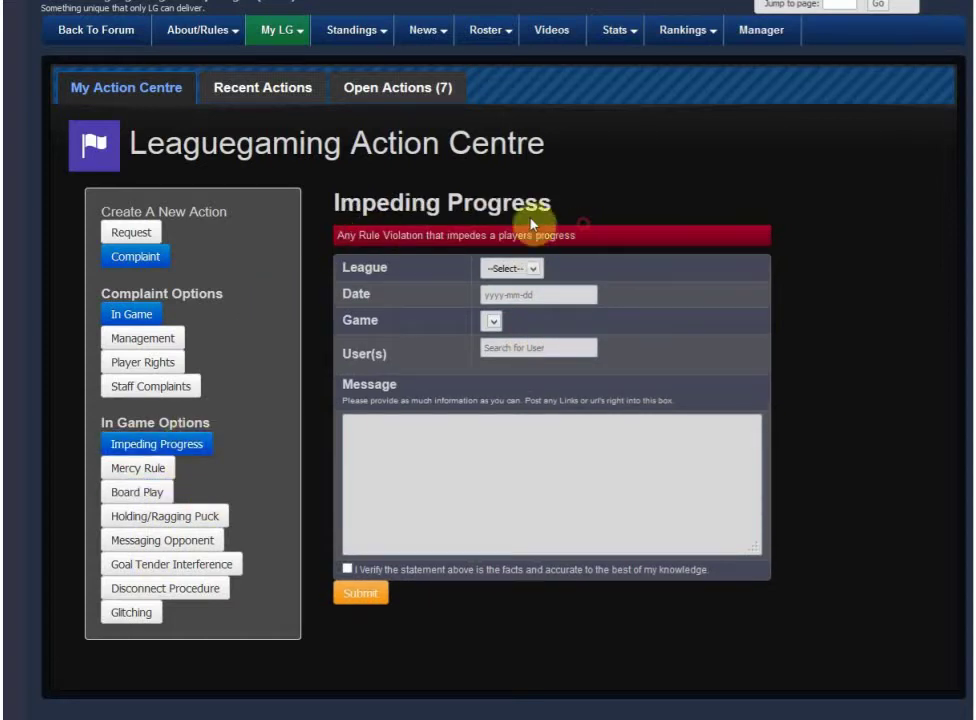
# Set the complaint's league to LGHL, date to 2013-12-02 and game to Game 3, Ottawa Senators @ New York Islanders at 10:00 PM.
pyautogui.click(508, 268)
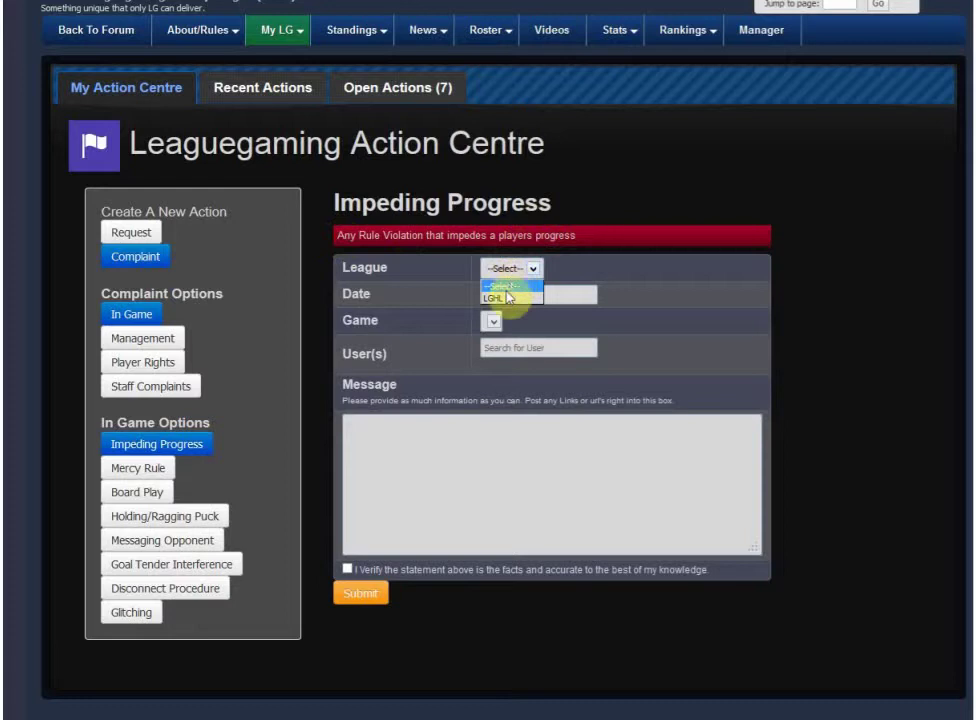
pyautogui.click(508, 297)
pyautogui.click(518, 294)
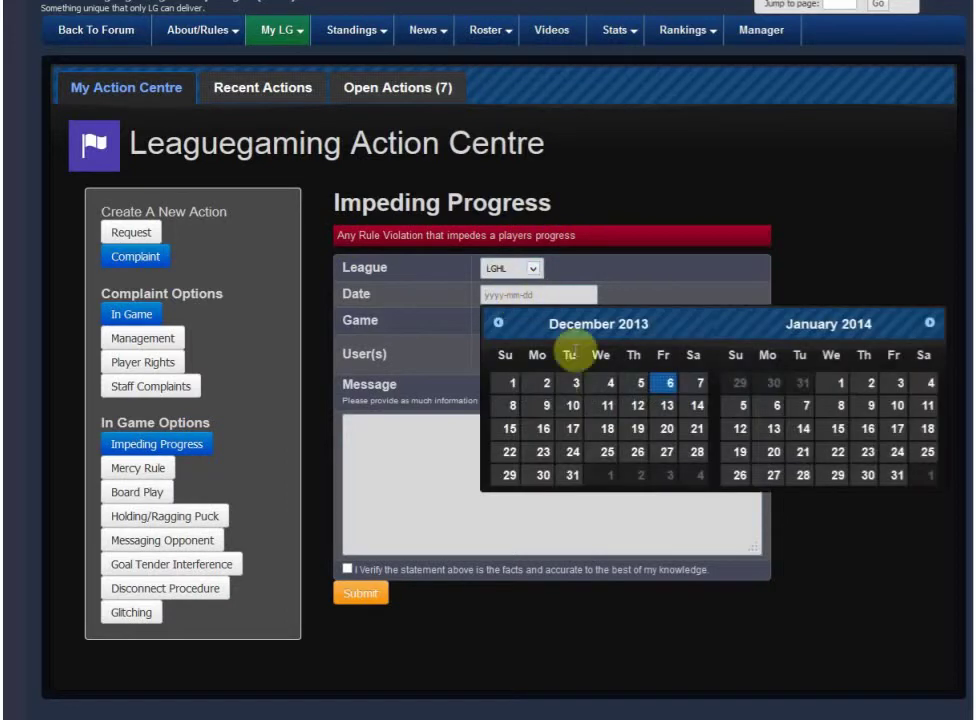
pyautogui.click(547, 383)
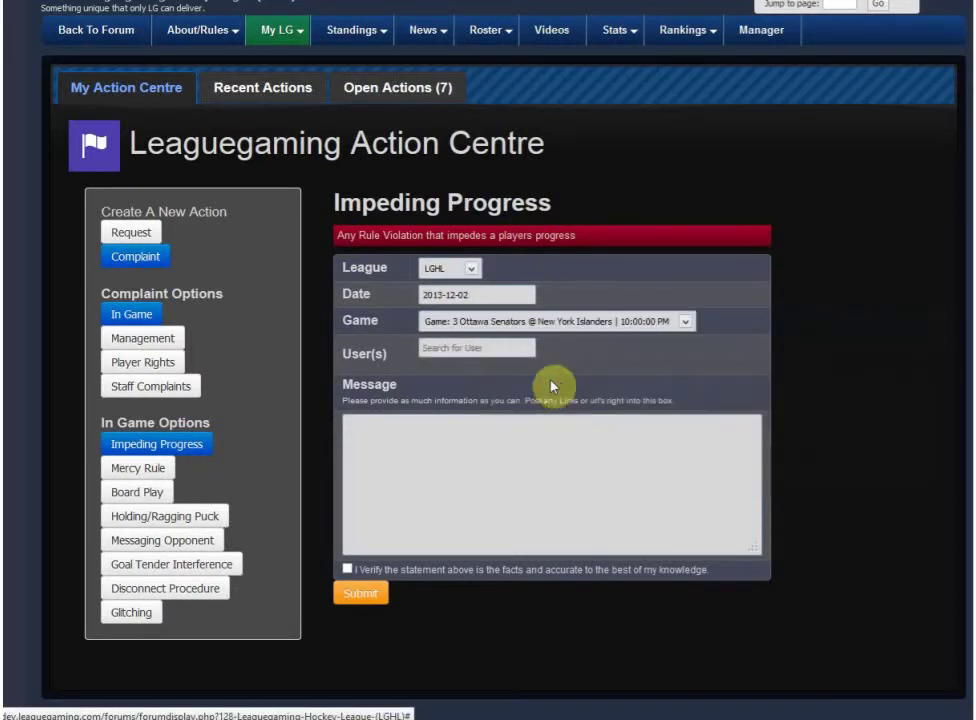
pyautogui.click(503, 323)
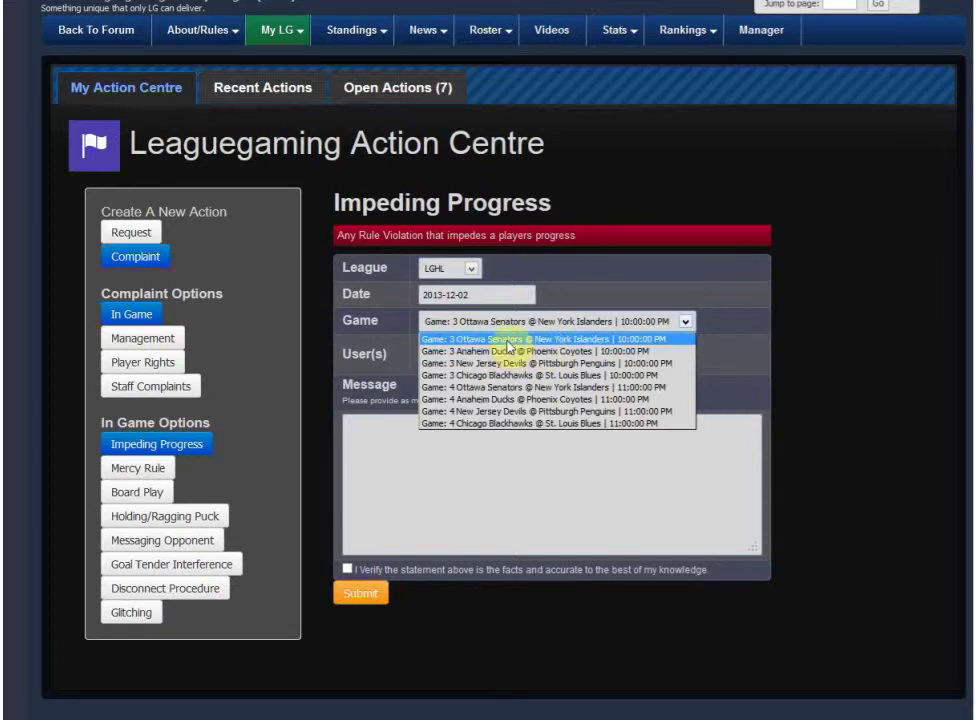
pyautogui.click(506, 339)
# Change the complaint's date to 2013-11-25, with the Toronto Maple Leafs @ New Jersey Devils 10:00 PM game.
pyautogui.click(468, 296)
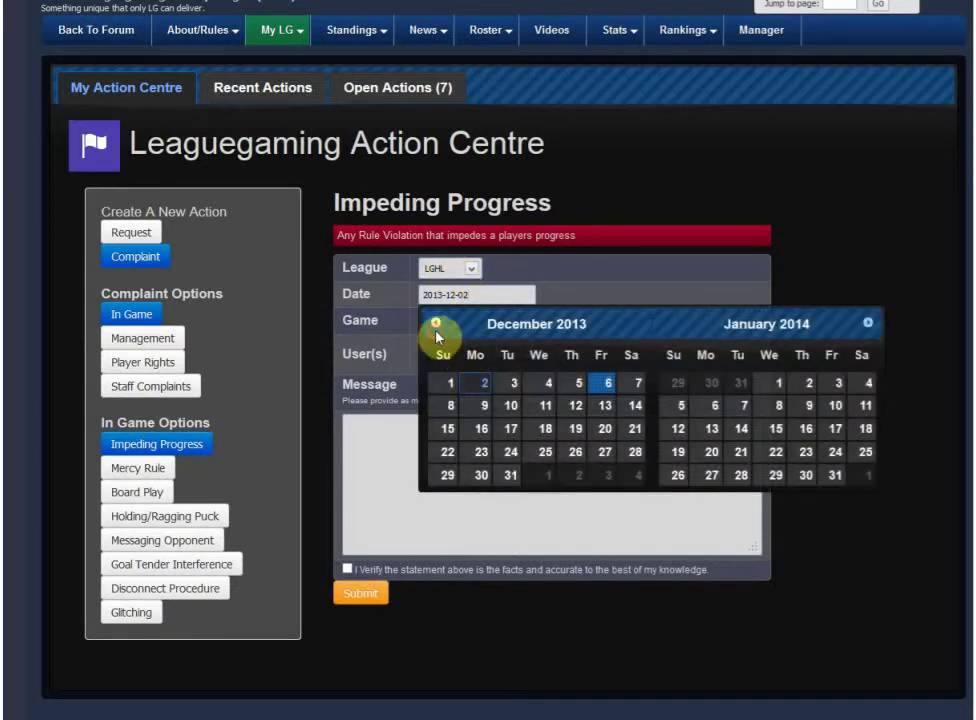
pyautogui.click(434, 323)
pyautogui.click(481, 475)
pyautogui.click(438, 321)
pyautogui.click(510, 321)
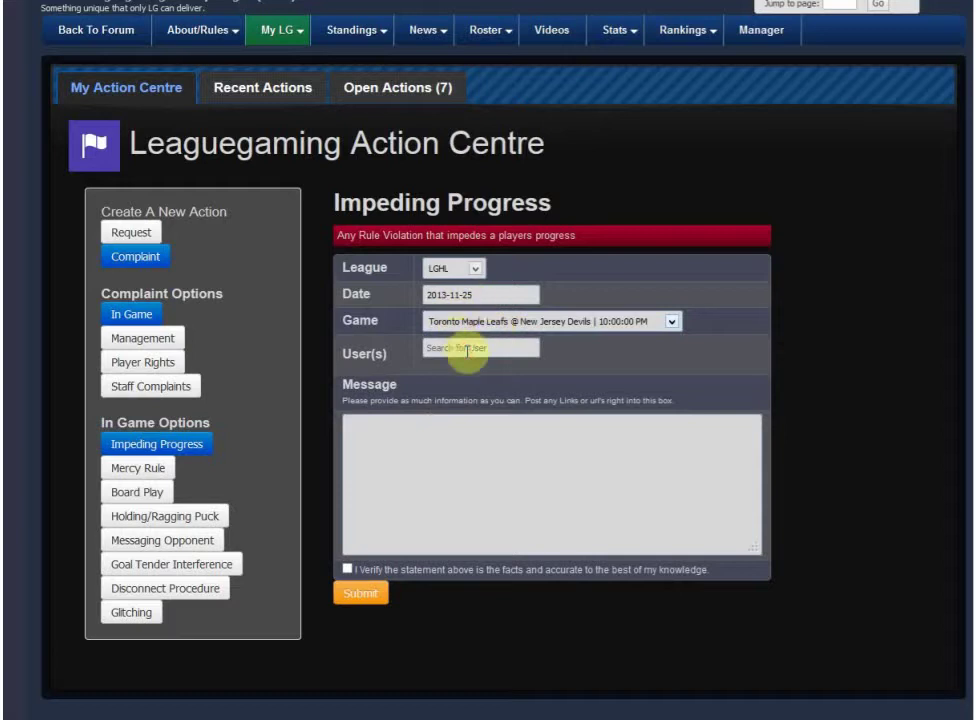
# Search for the two offending players by username and add both to the complaint's users.
pyautogui.click(481, 346)
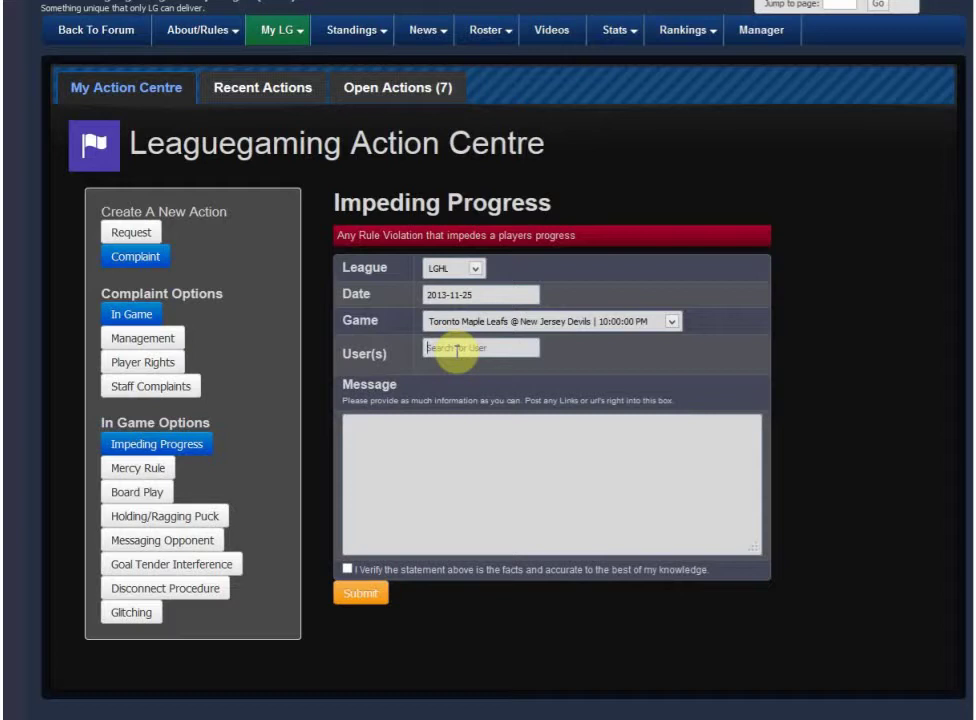
pyautogui.write('ever')
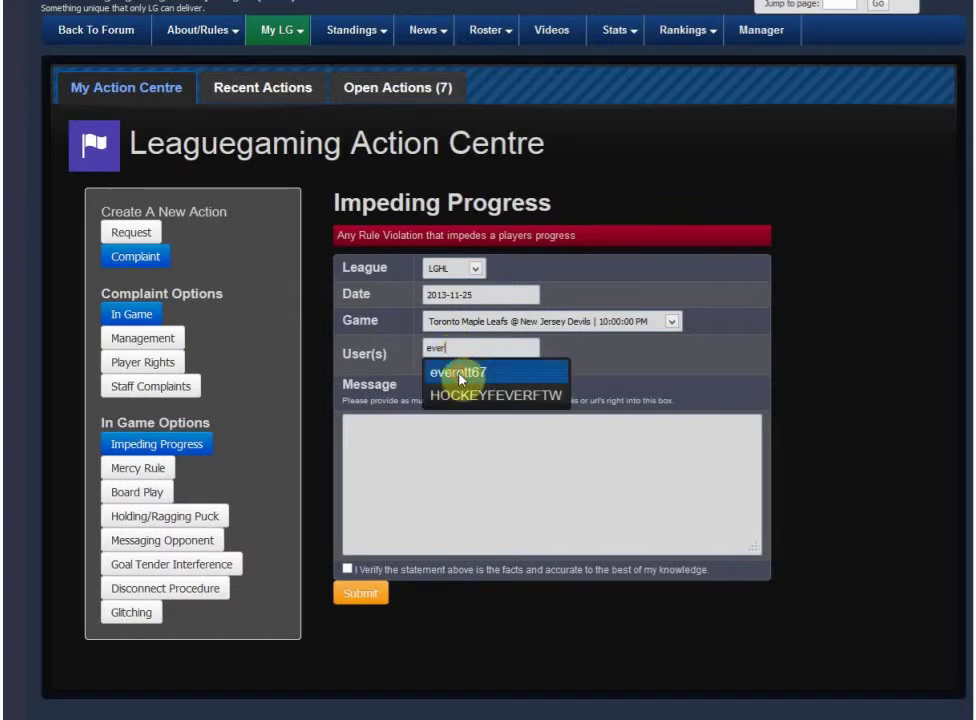
pyautogui.click(462, 374)
pyautogui.write('fid')
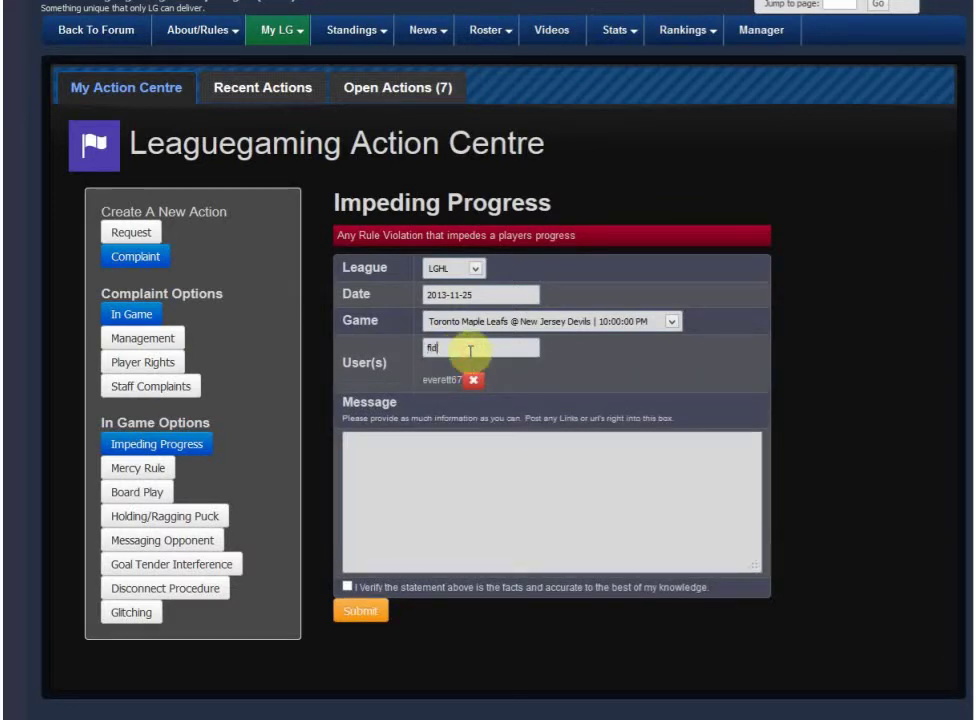
pyautogui.write('dy')
pyautogui.click(462, 372)
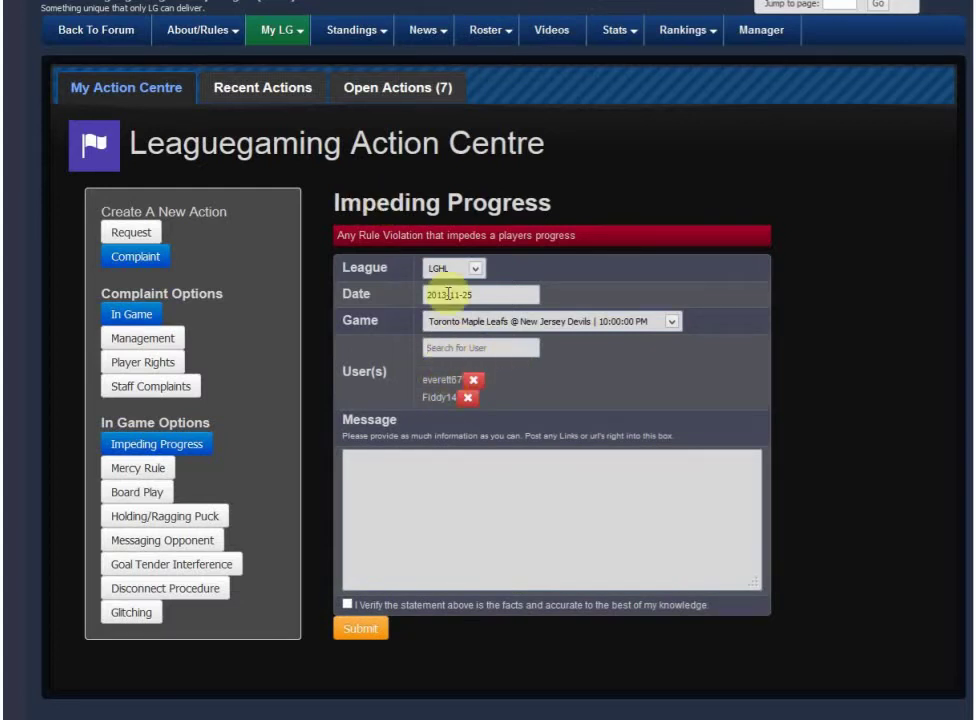
# Enter the message "guys impeded my progress to win and score!" and try to submit the complaint.
pyautogui.click(428, 512)
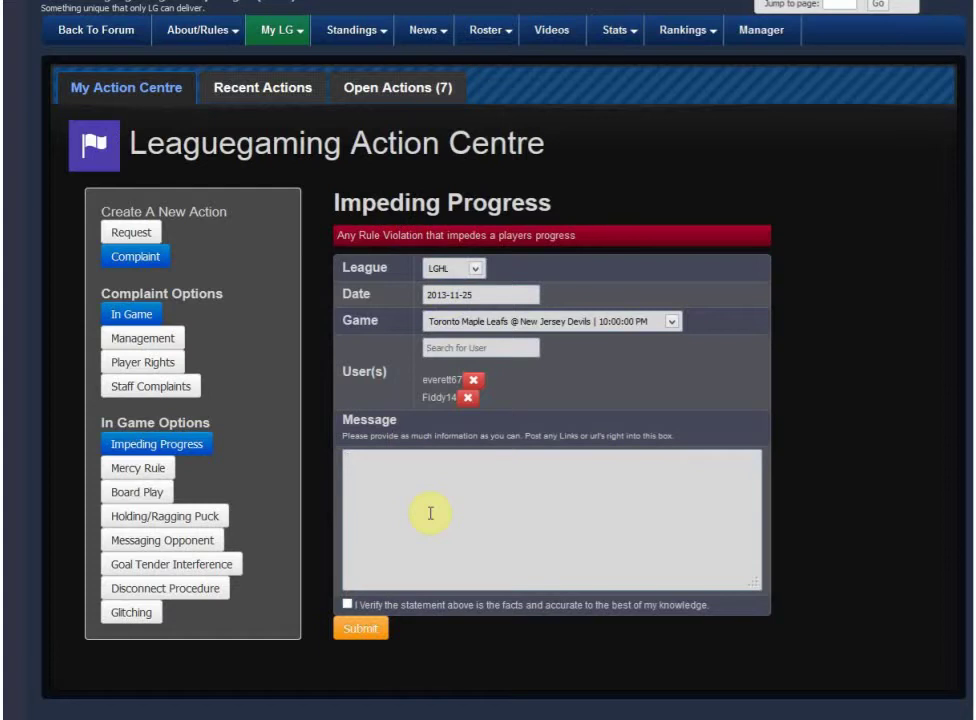
pyautogui.write('guys impeded myrogress to win and sco')
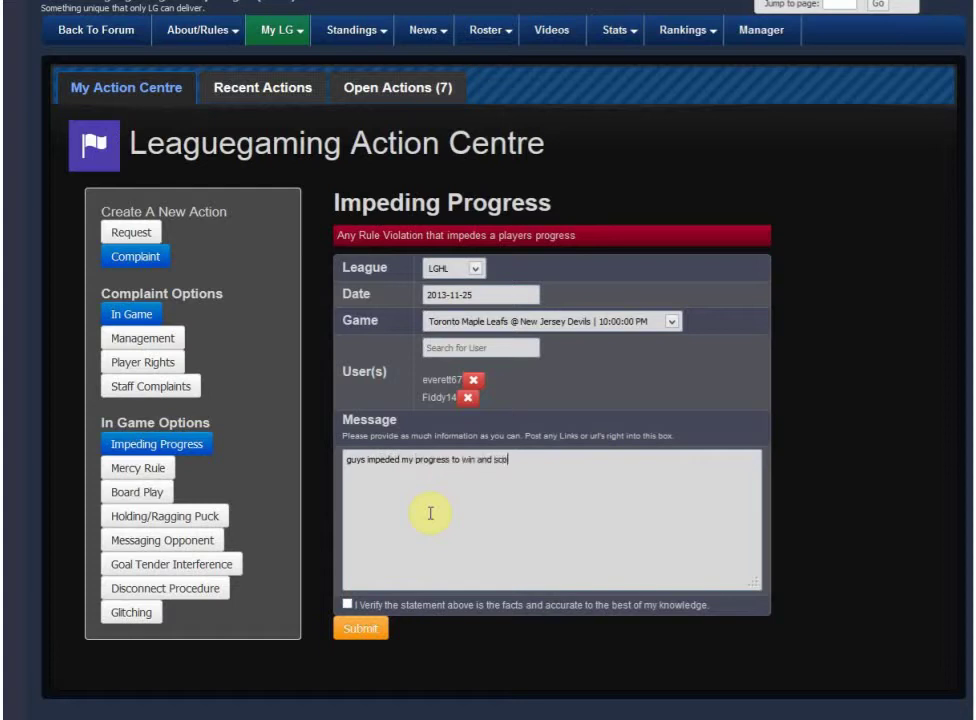
pyautogui.write('re!!')
pyautogui.click(372, 634)
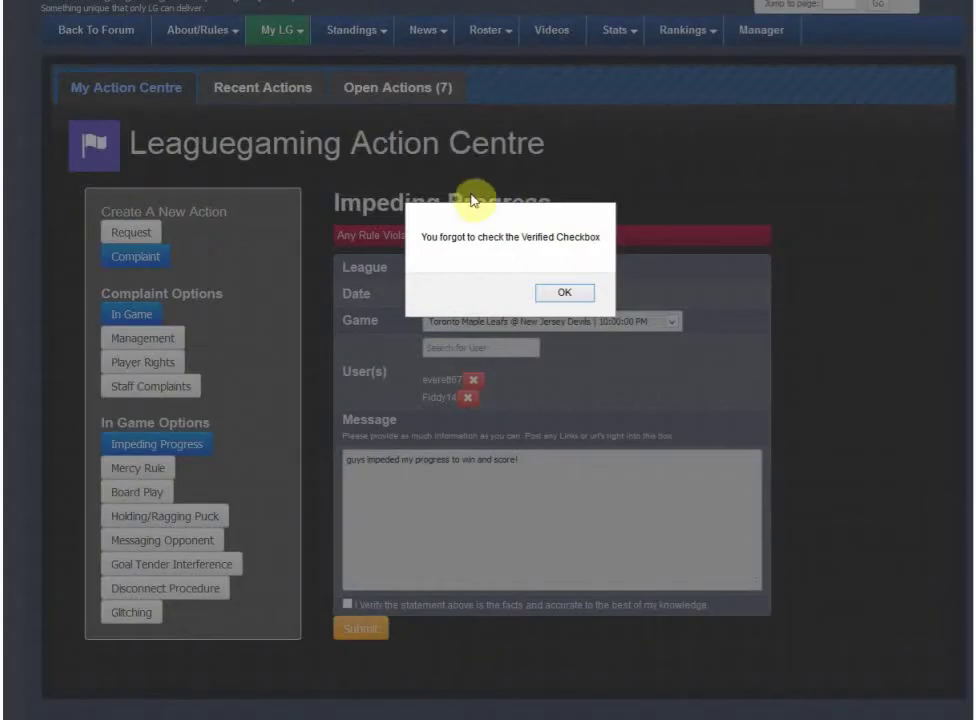
pyautogui.click(564, 291)
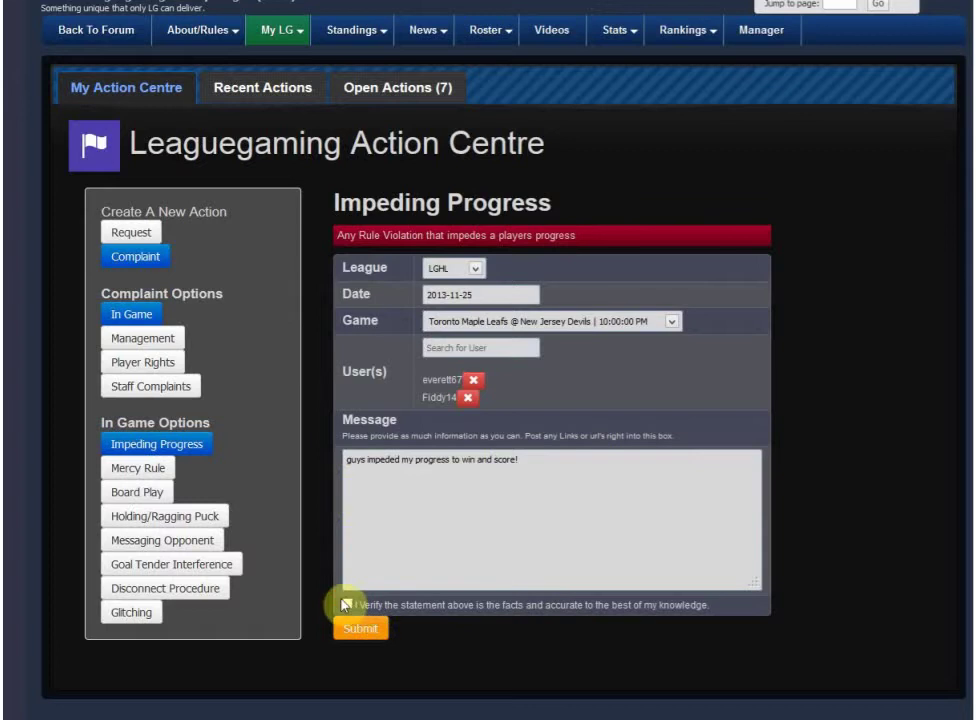
pyautogui.click(347, 604)
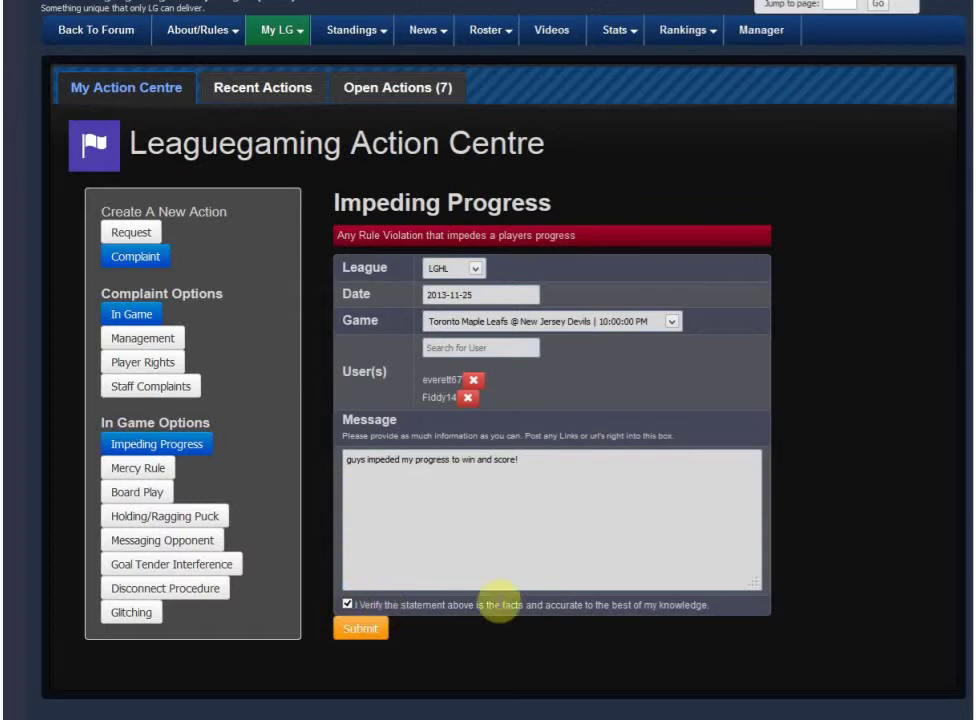
pyautogui.click(532, 484)
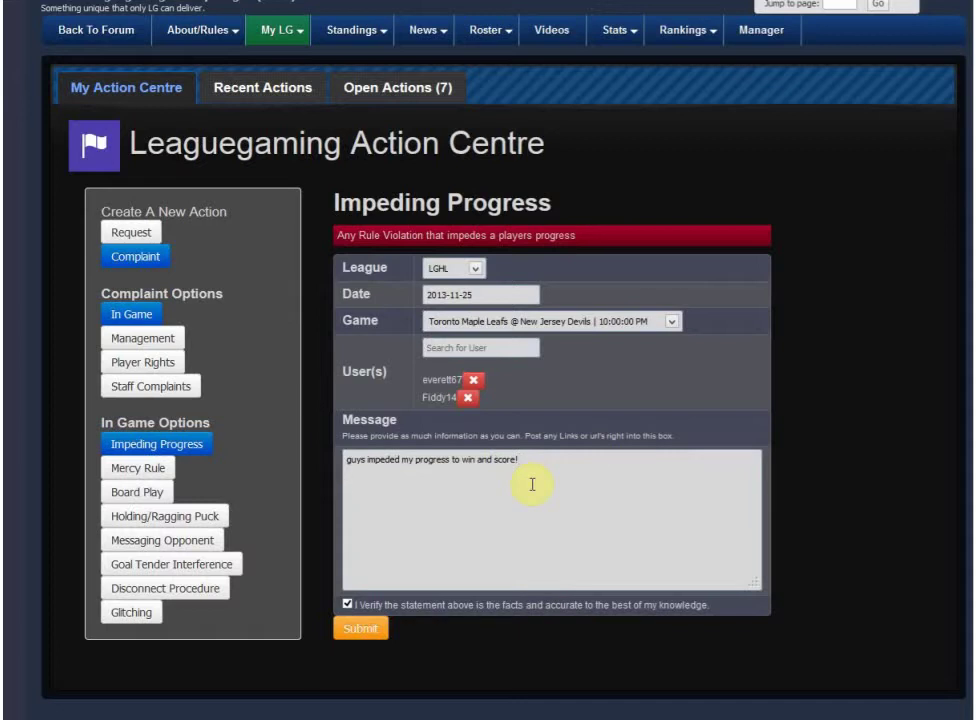
pyautogui.press('Return')
pyautogui.press('Return')
pyautogui.write('http://www.youtube.com')
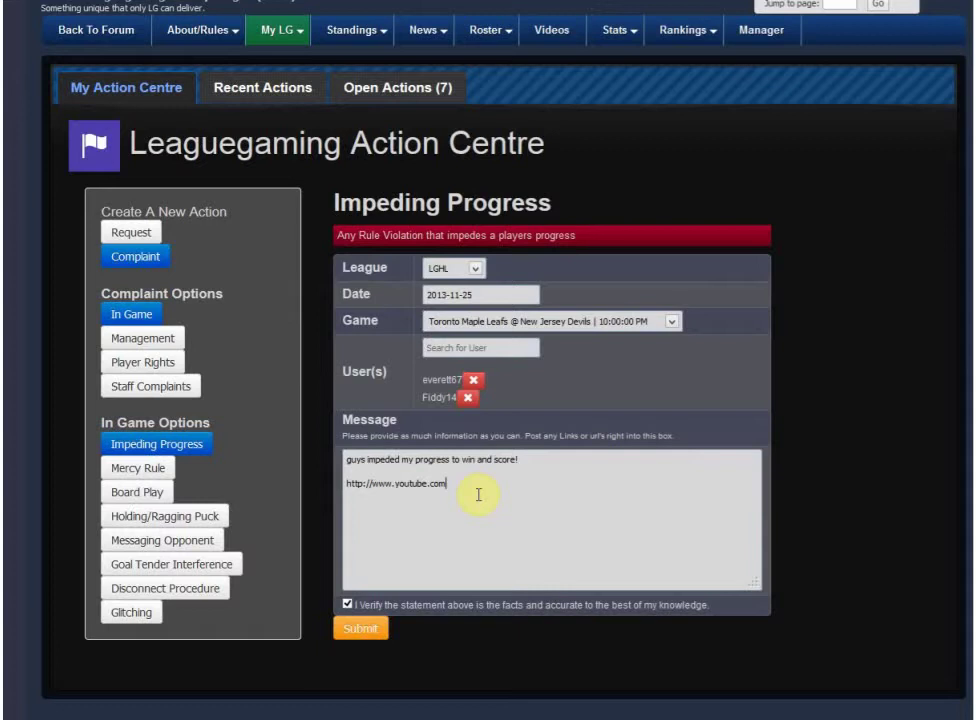
# Submit the Impeding Progress complaint and open the list of open actions.
pyautogui.click(360, 628)
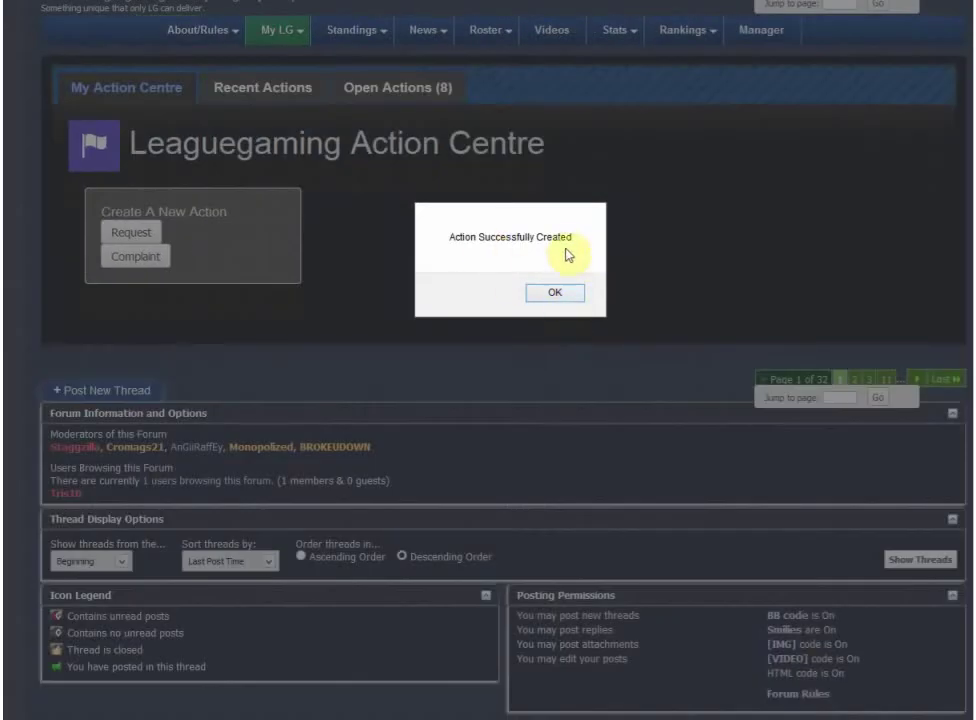
pyautogui.click(553, 295)
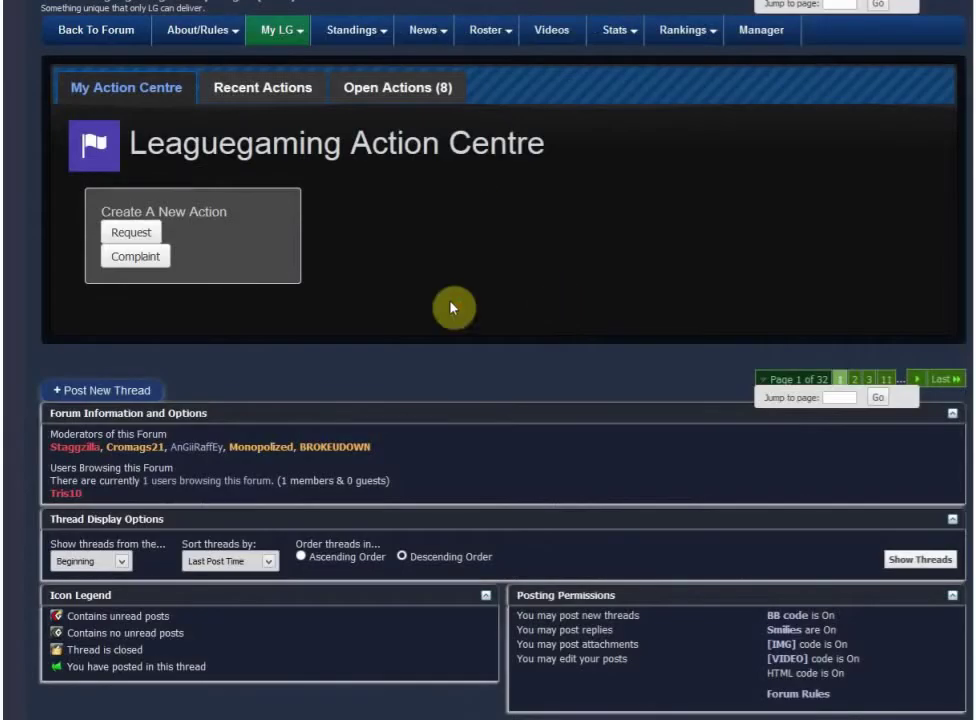
pyautogui.scroll(2, 440, 302)
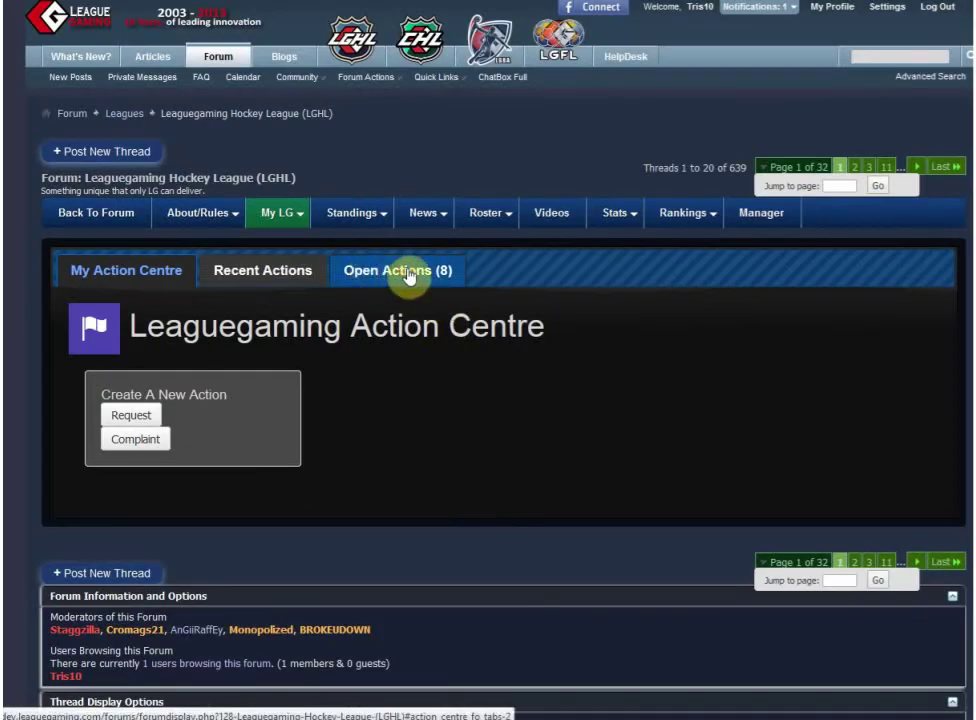
pyautogui.click(409, 276)
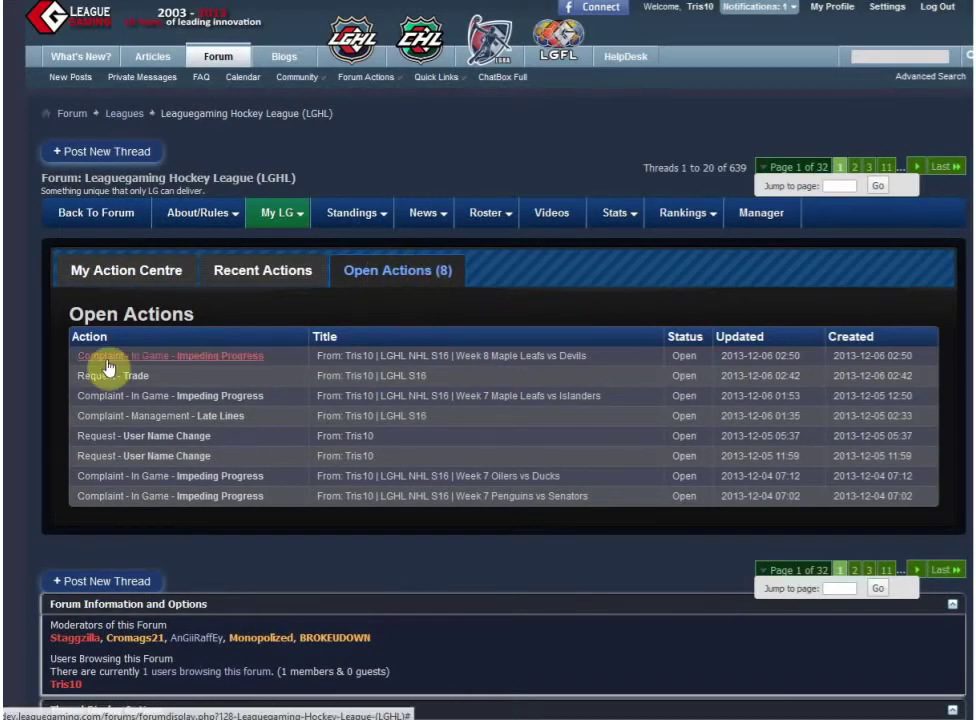
# Examine the new complaint's action type, league and matchup in the open actions list.
pyautogui.moveTo(62, 360); pyautogui.dragTo(293, 366)
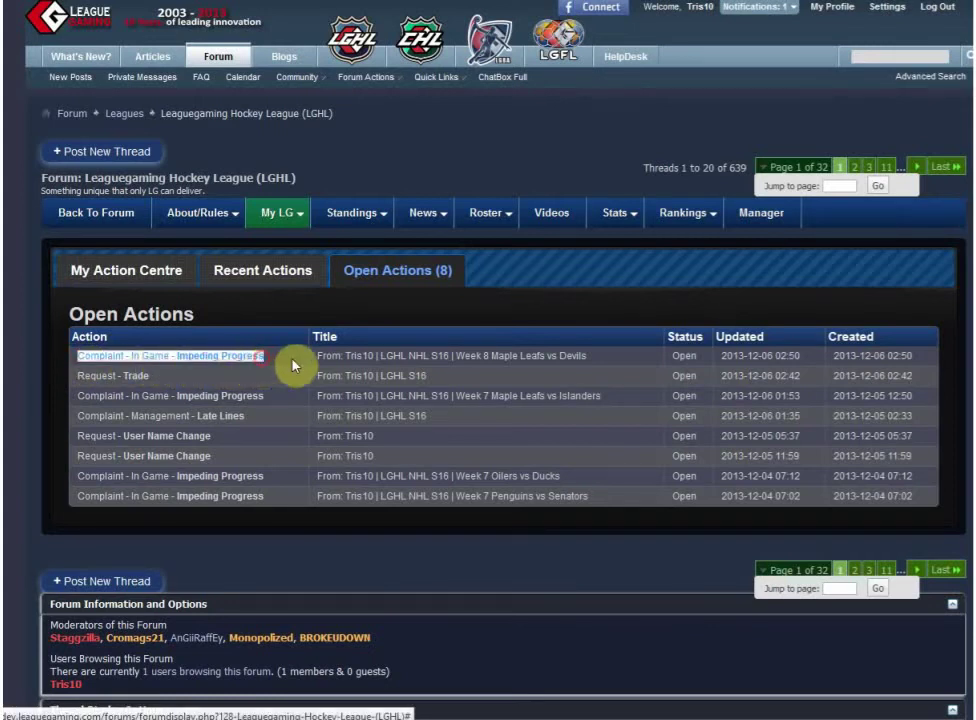
pyautogui.click(331, 366)
pyautogui.moveTo(370, 355); pyautogui.dragTo(408, 356)
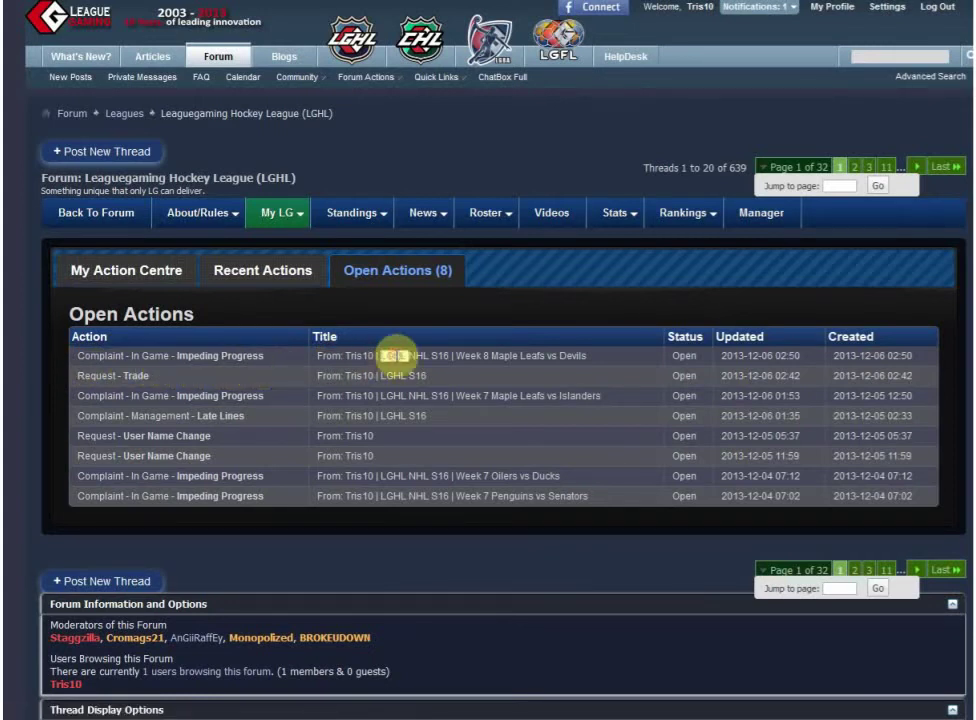
pyautogui.doubleClick(418, 355)
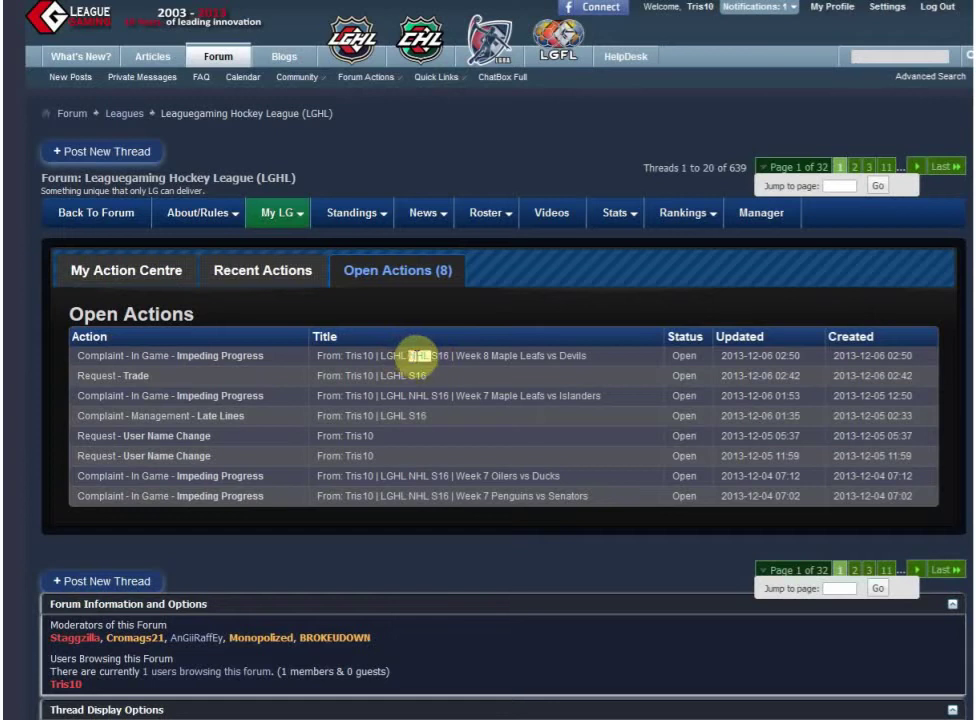
pyautogui.click(482, 347)
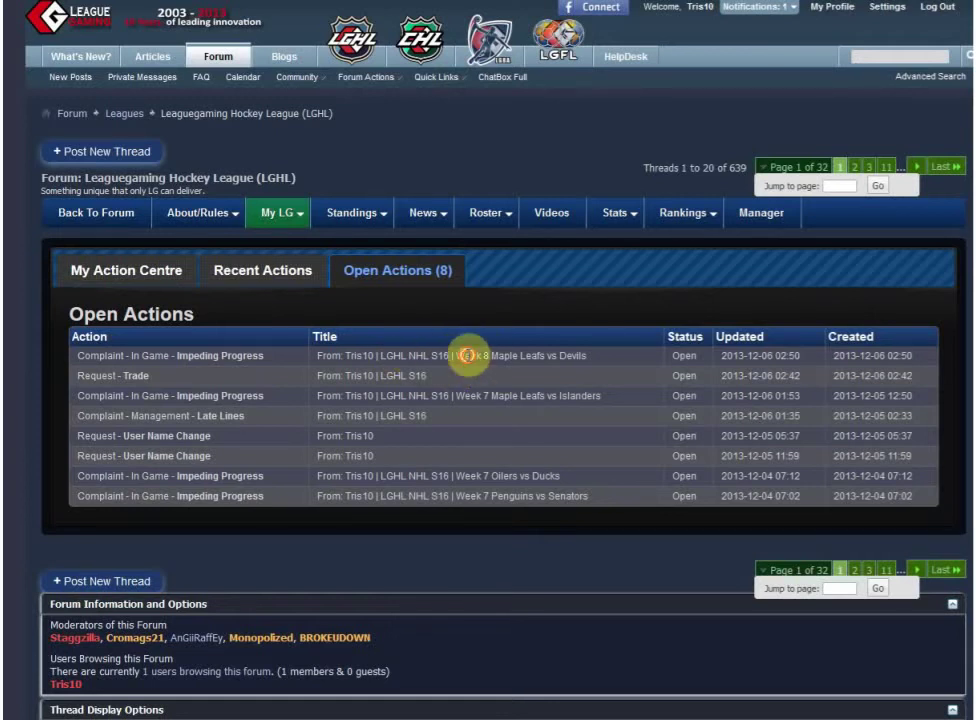
pyautogui.moveTo(457, 356); pyautogui.dragTo(597, 360)
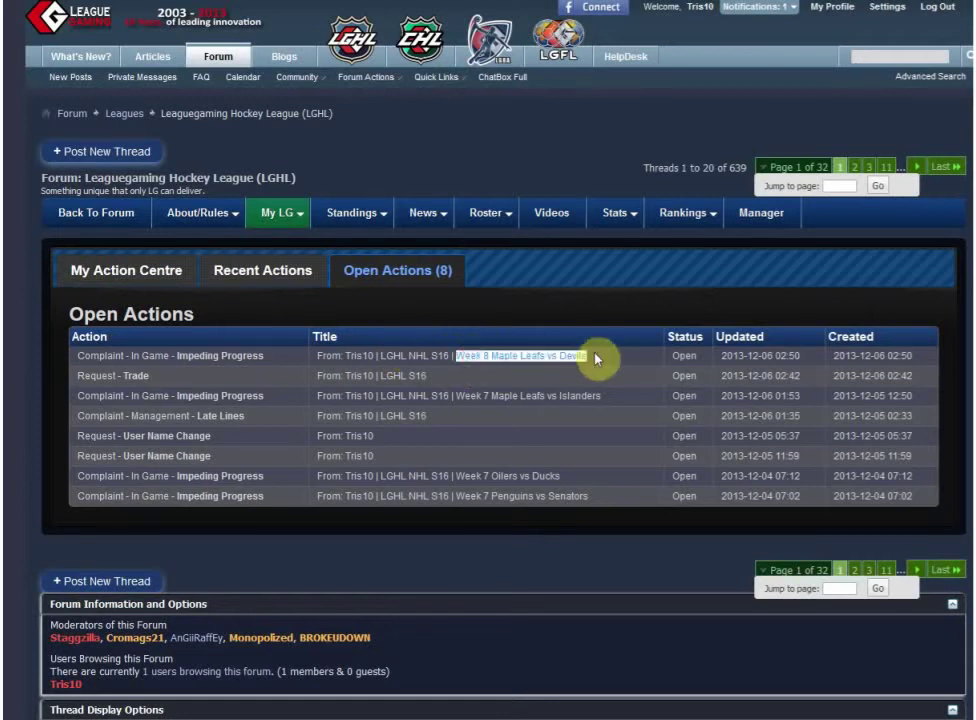
# Open the Week 8 Maple Leafs vs Devils complaint and review its details, game link and message.
pyautogui.click(177, 358)
pyautogui.scroll(-3, 516, 490)
pyautogui.scroll(-3, 712, 499)
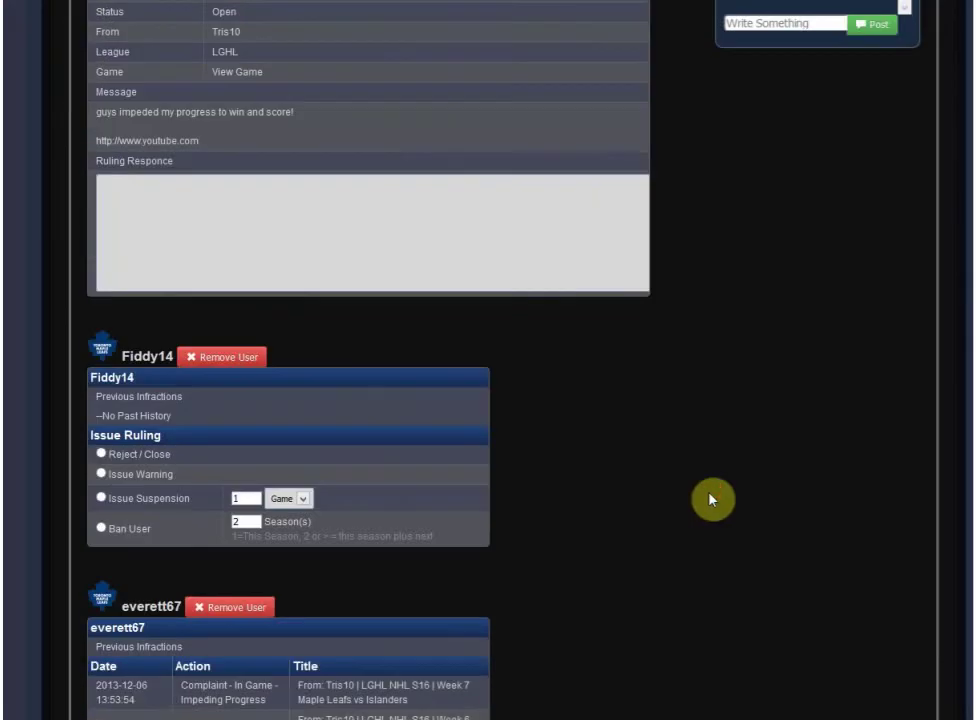
pyautogui.scroll(-3, 712, 499)
pyautogui.scroll(4, 712, 499)
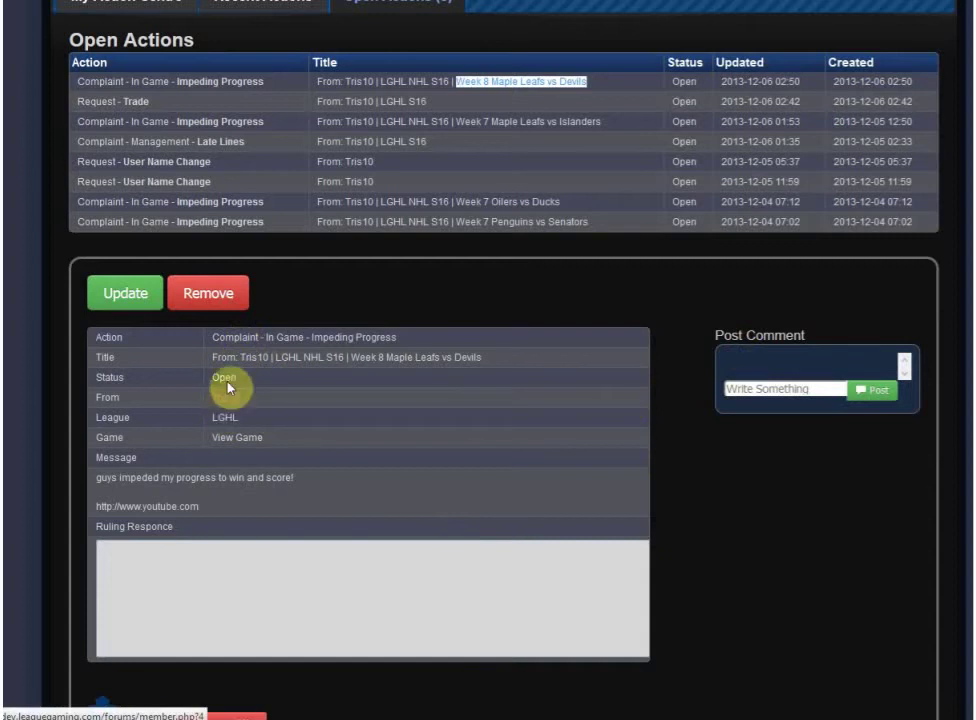
pyautogui.click(243, 440)
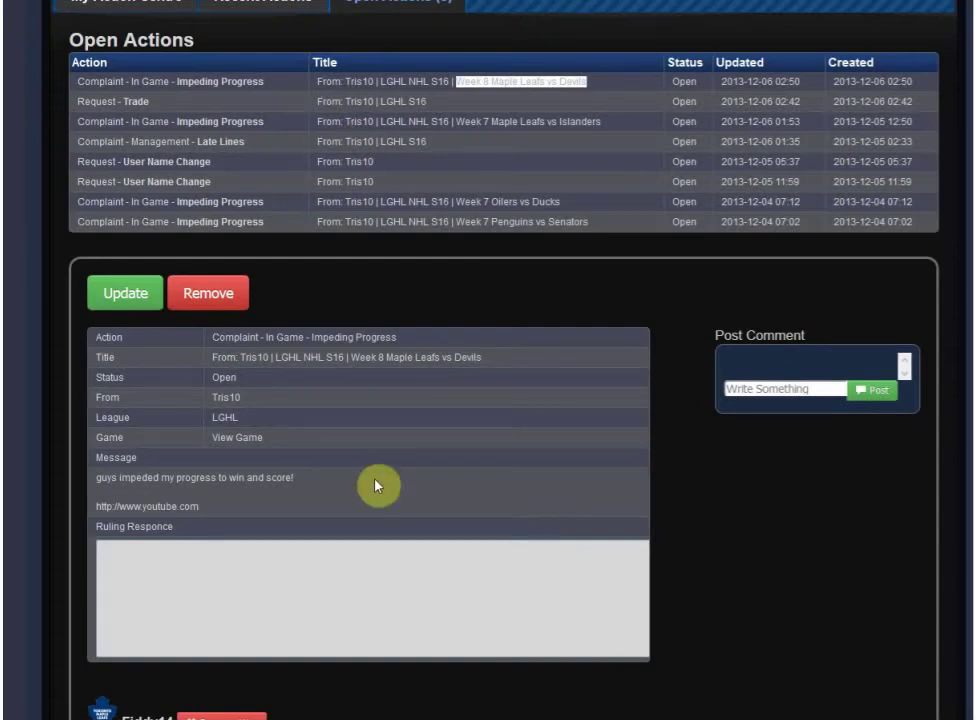
pyautogui.scroll(-2, 383, 482)
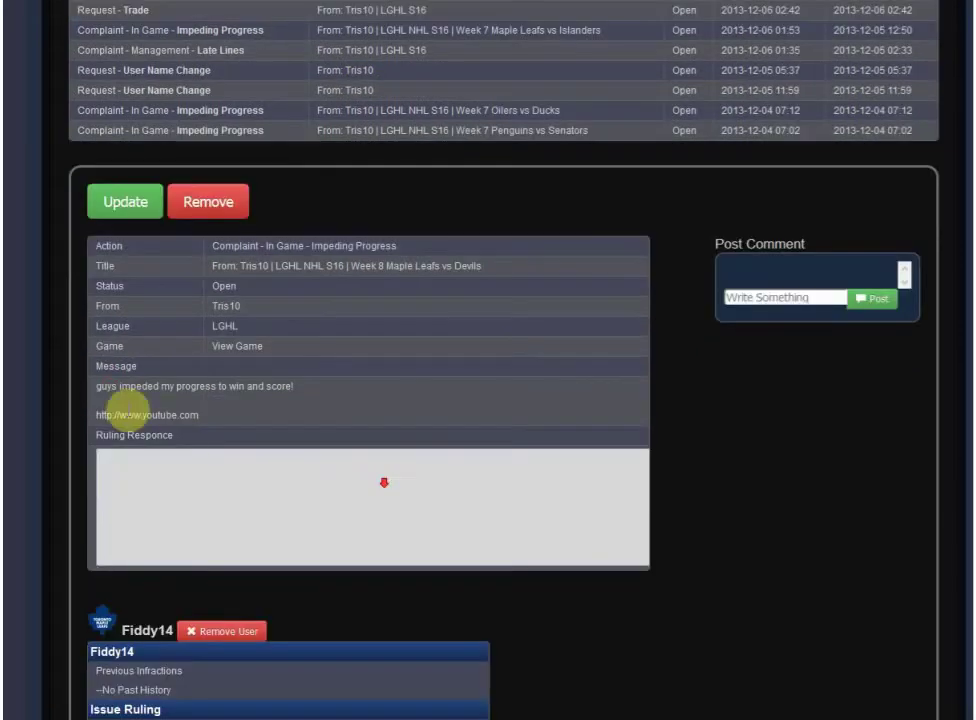
pyautogui.moveTo(122, 390); pyautogui.dragTo(394, 410)
pyautogui.click(400, 392)
pyautogui.scroll(-2, 750, 460)
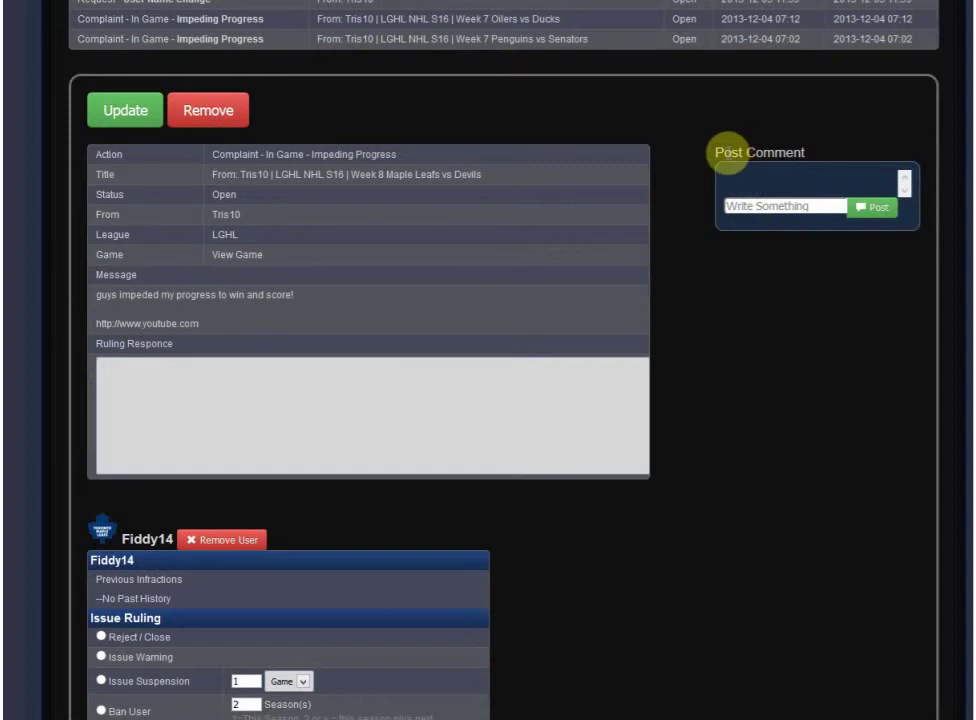
# Post the comment "il take care of this one" on the complaint.
pyautogui.scroll(4, 752, 555)
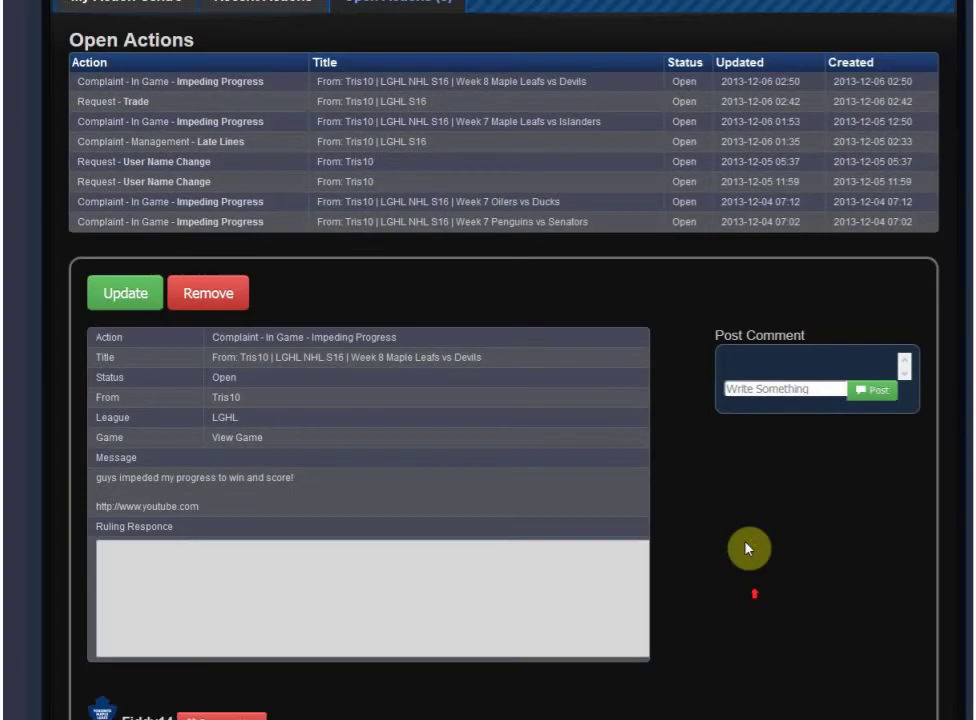
pyautogui.click(762, 389)
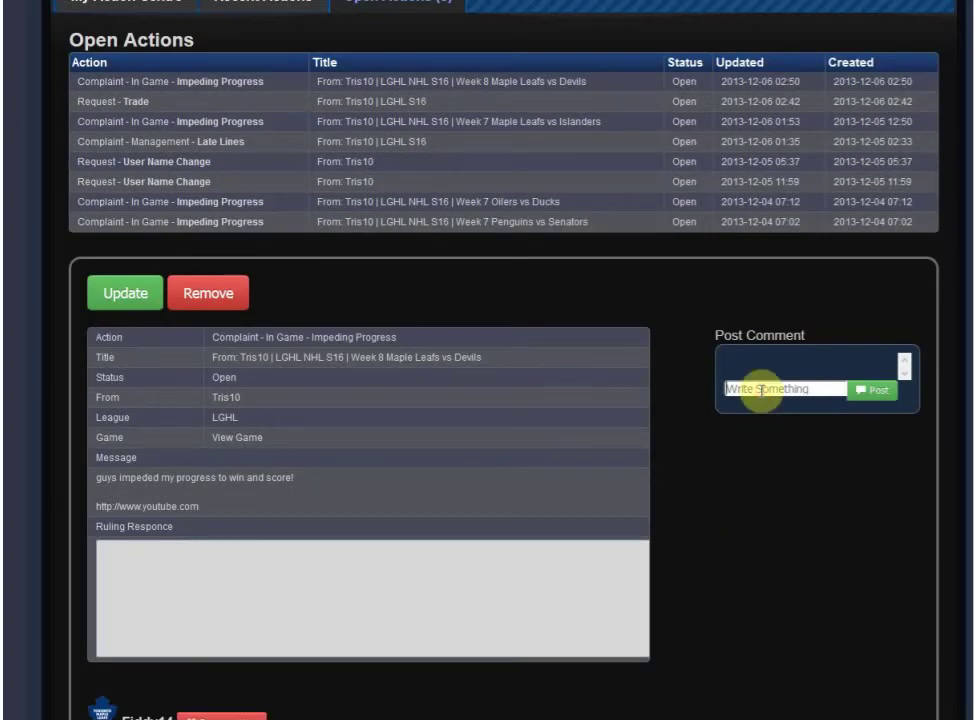
pyautogui.write("I'll take car")
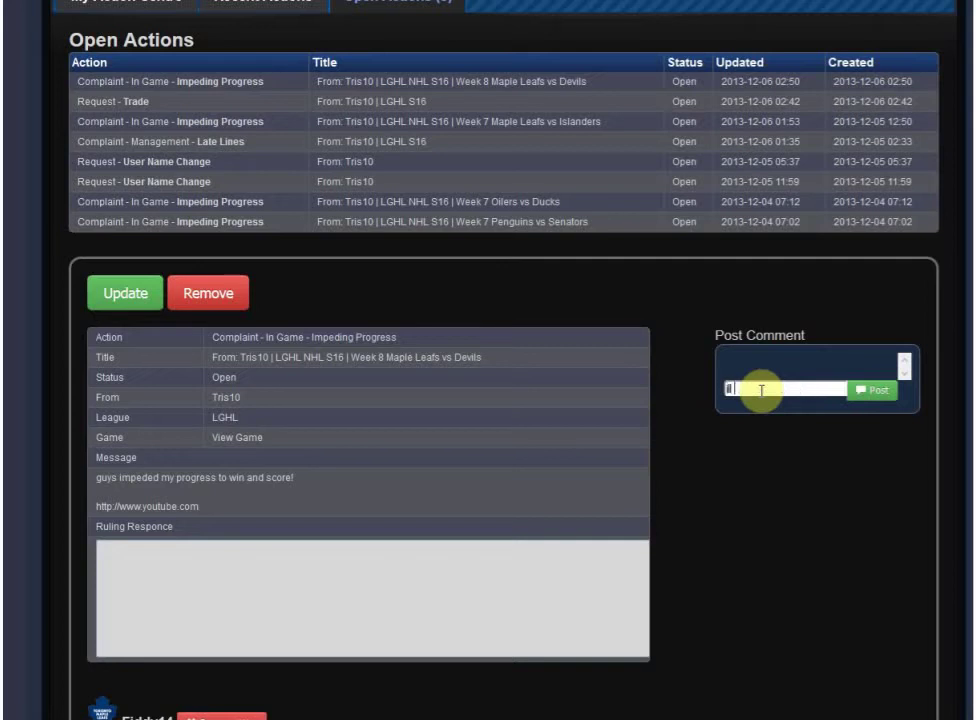
pyautogui.write('e of this one')
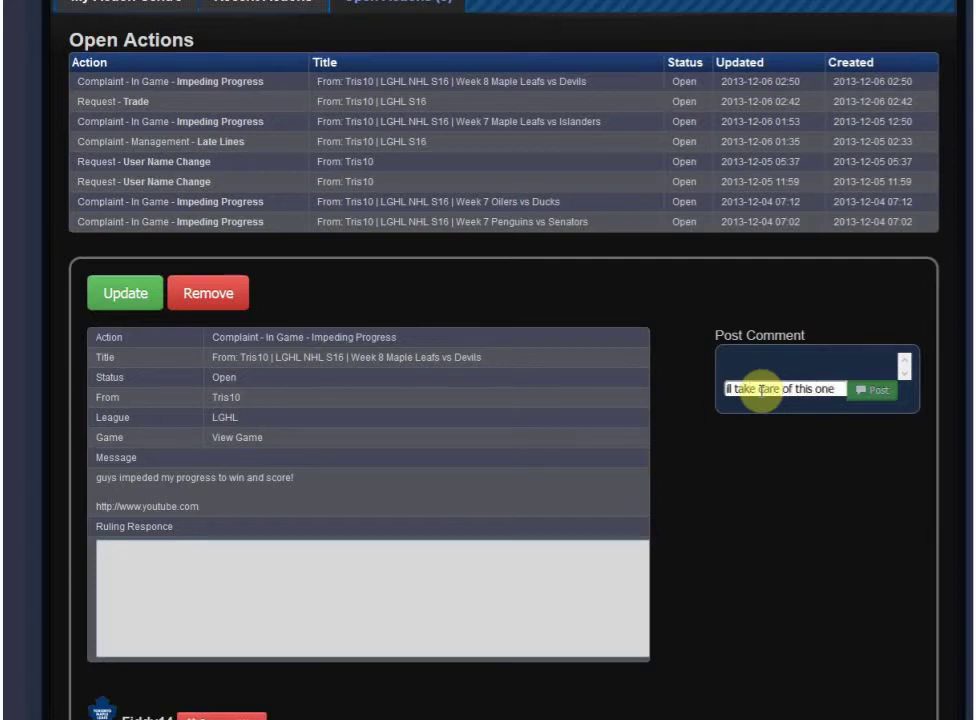
pyautogui.press('Return')
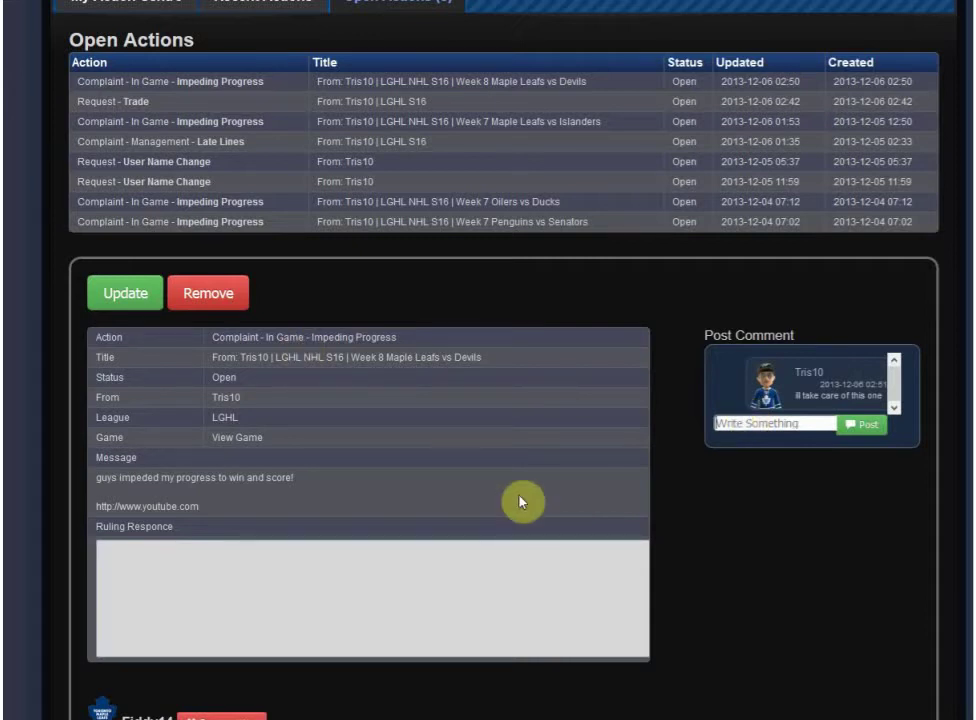
# Examine the previous infractions and past suspensions of both accused players.
pyautogui.scroll(-5, 518, 359)
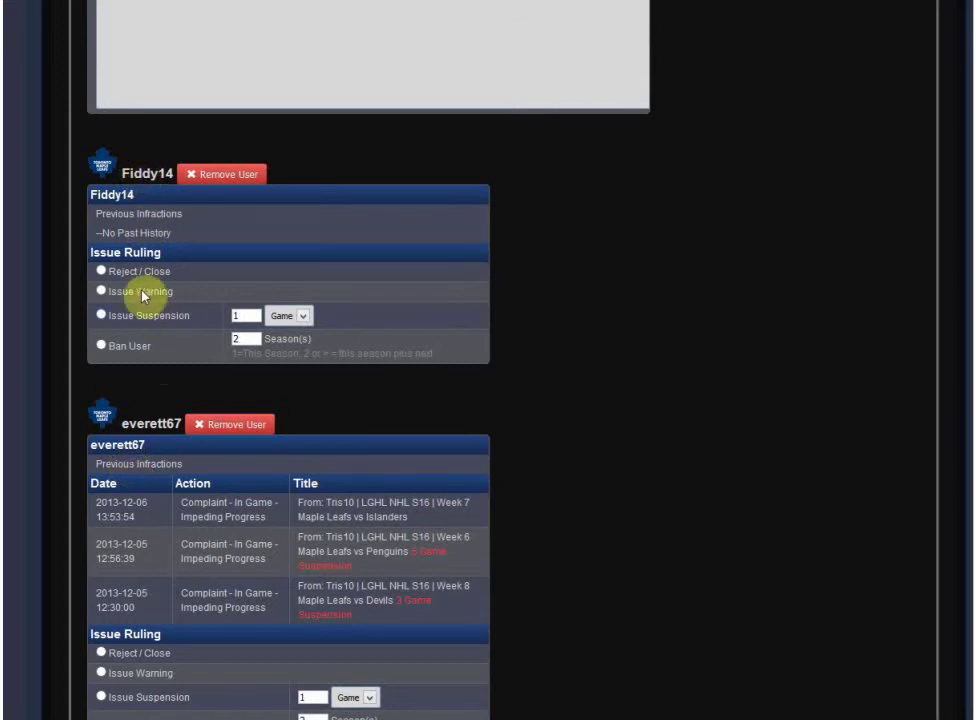
pyautogui.scroll(-2, 125, 440)
pyautogui.scroll(1, 180, 430)
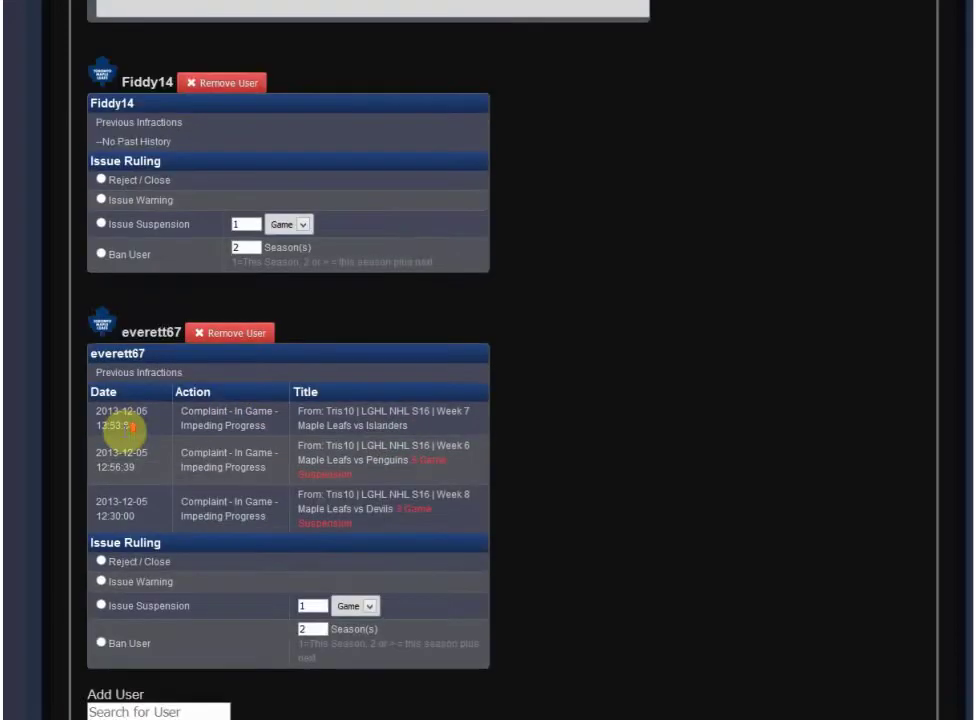
pyautogui.scroll(1, 132, 428)
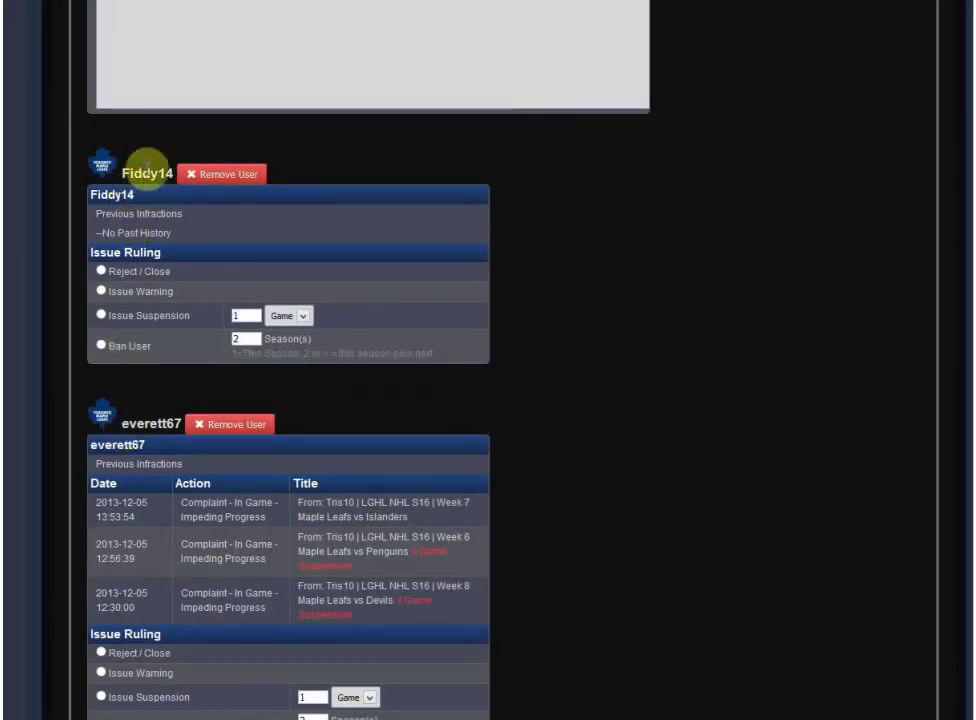
pyautogui.moveTo(100, 213); pyautogui.dragTo(187, 212)
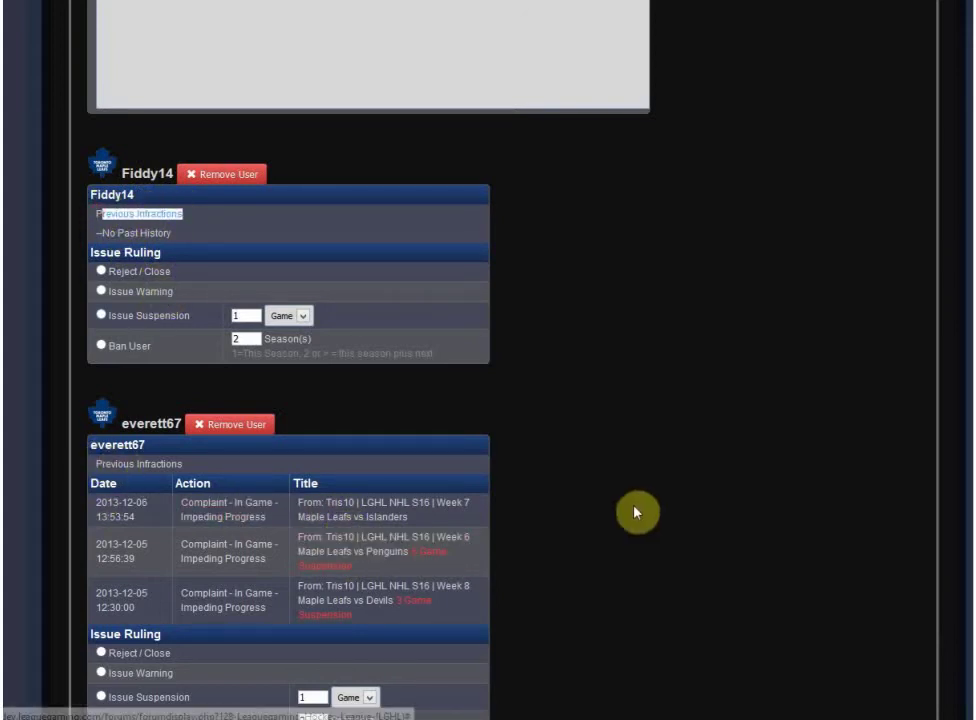
pyautogui.scroll(-1, 634, 512)
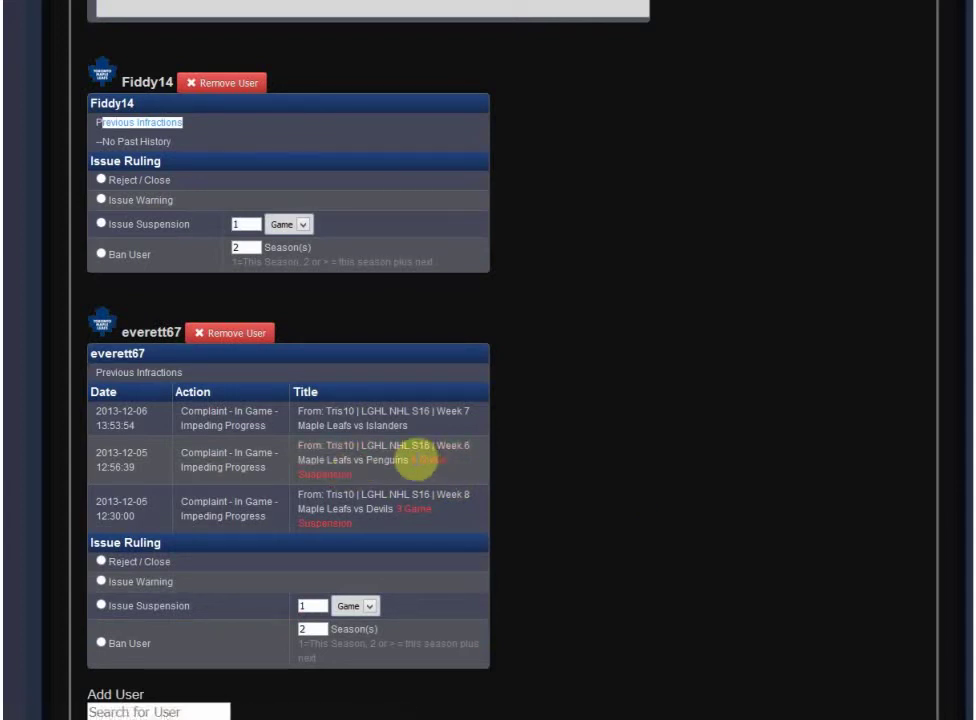
pyautogui.moveTo(411, 460); pyautogui.dragTo(435, 484)
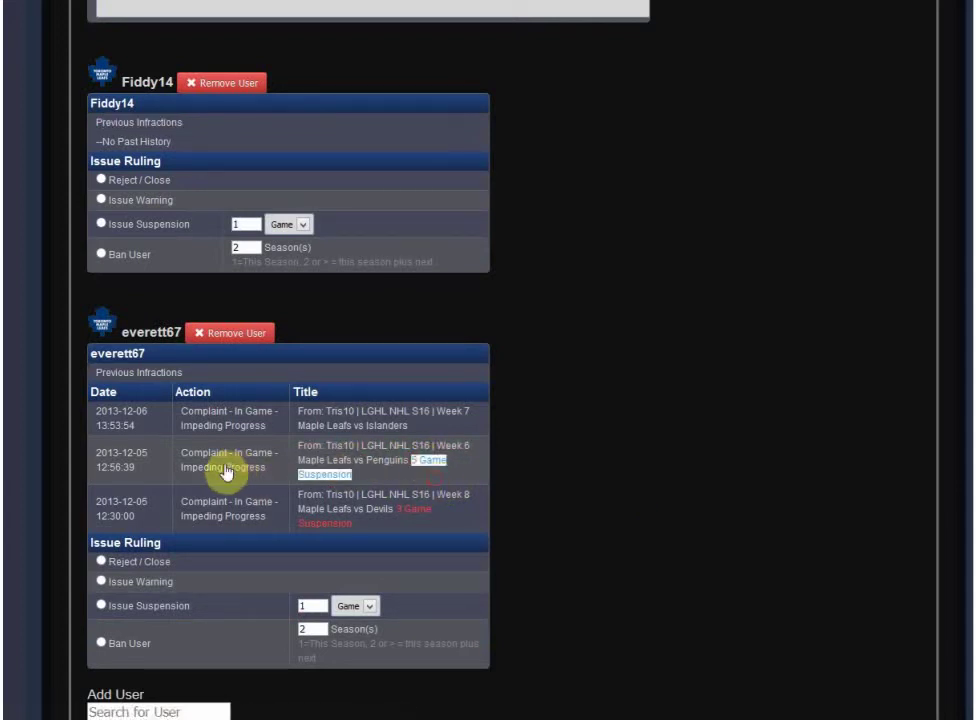
pyautogui.click(398, 512)
pyautogui.moveTo(398, 512); pyautogui.dragTo(416, 537)
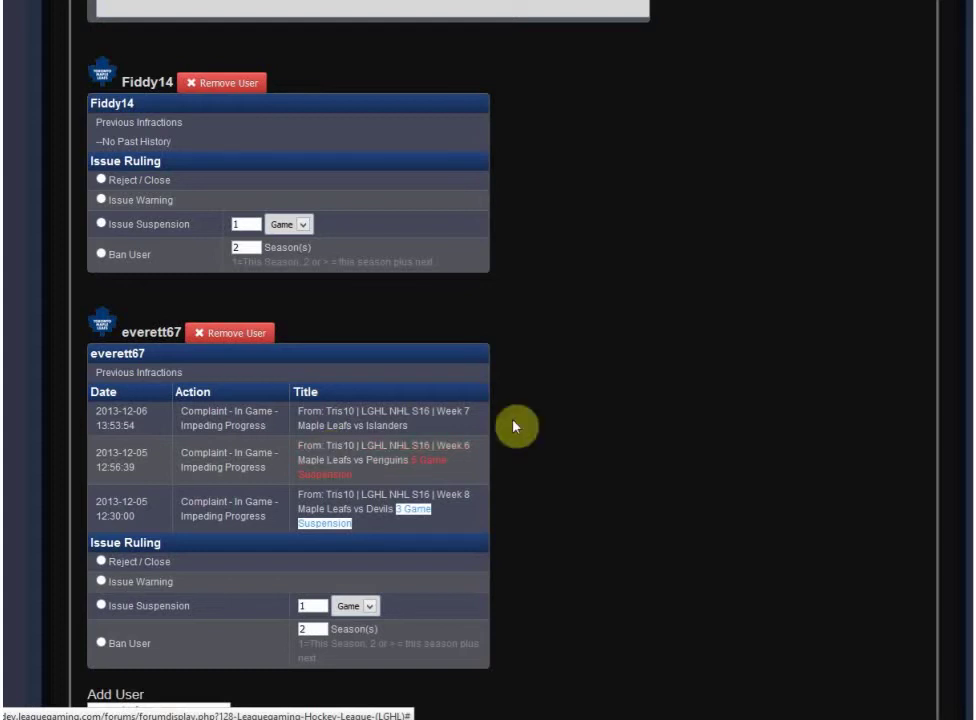
# Enter "dsgdl;g;lg" as the complaint's ruling response.
pyautogui.middleClick(582, 440)
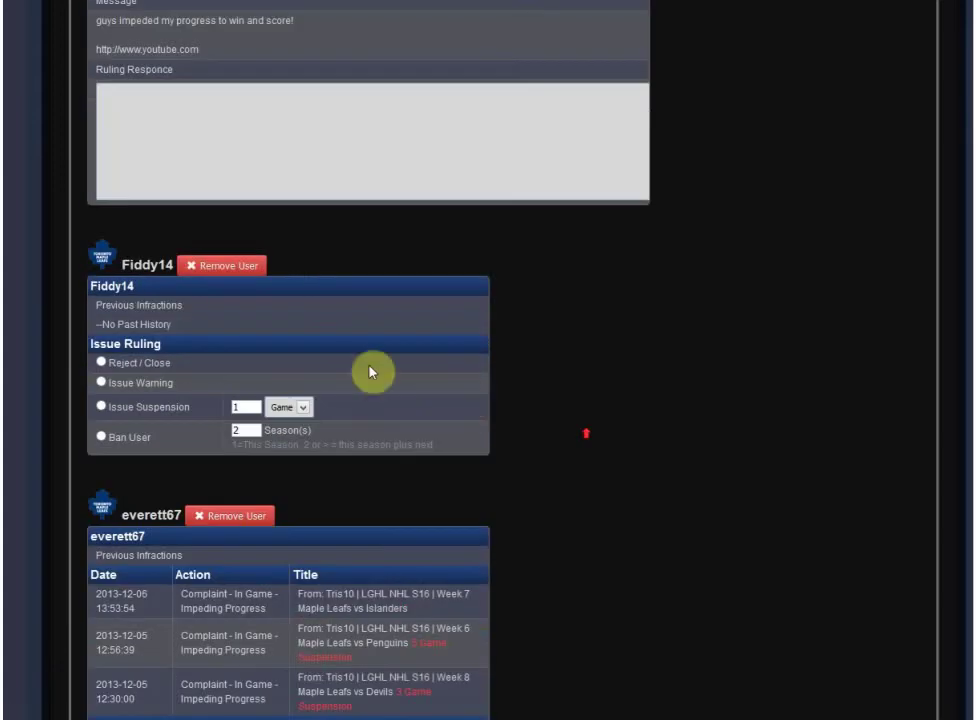
pyautogui.click(261, 148)
pyautogui.write('dsgdl;g;lg')
# Set the ruling to a warning for the first accused player and a 5-game suspension for the second.
pyautogui.scroll(-1, 724, 337)
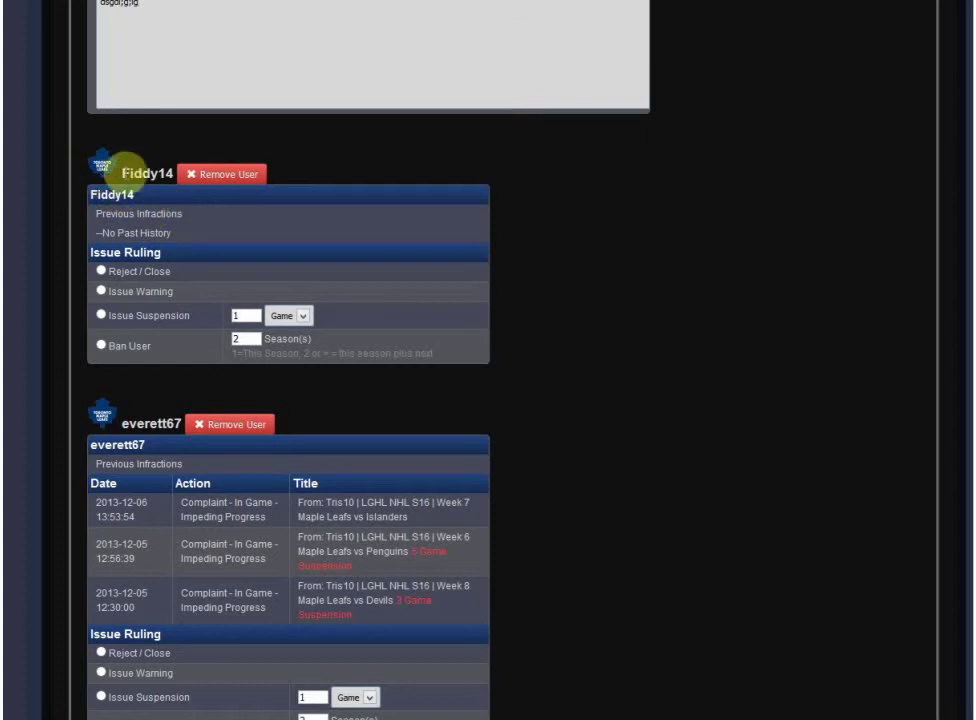
pyautogui.click(104, 291)
pyautogui.scroll(-1, 211, 392)
pyautogui.click(102, 604)
pyautogui.doubleClick(314, 606)
pyautogui.write('5')
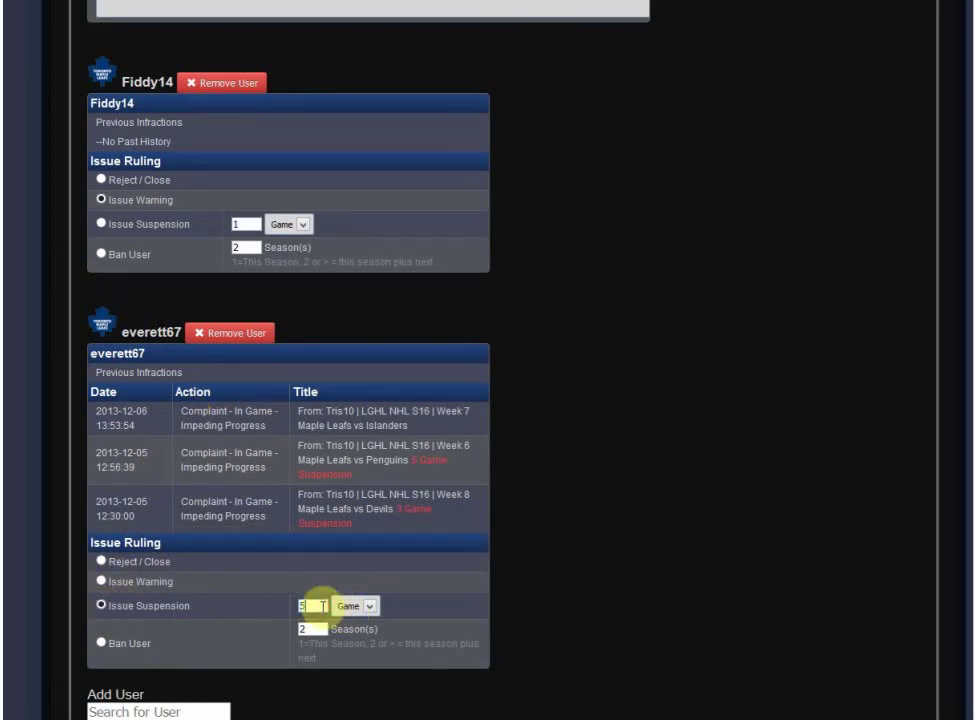
pyautogui.click(364, 606)
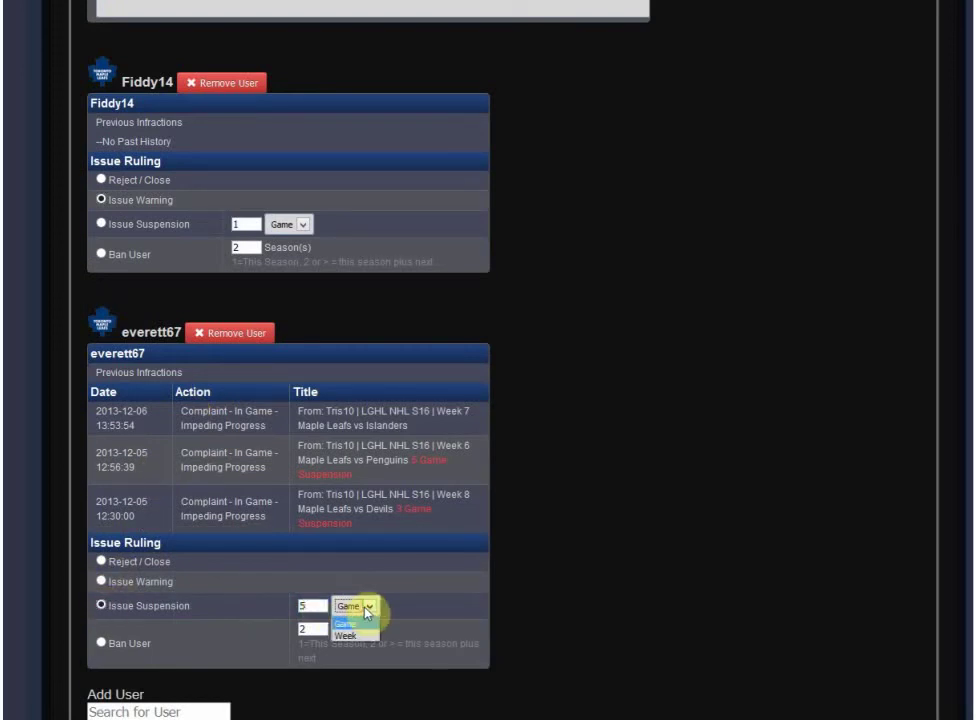
pyautogui.doubleClick(307, 606)
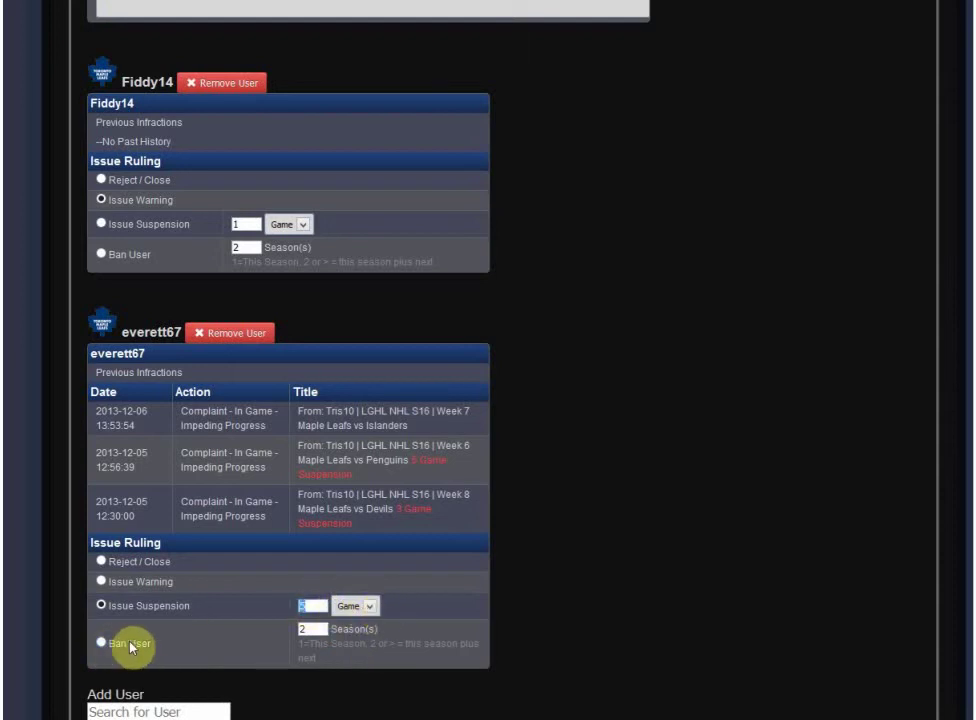
# Add a third accused player to the complaint by searching users for "cow" and set that player's ruling to a warning.
pyautogui.doubleClick(304, 629)
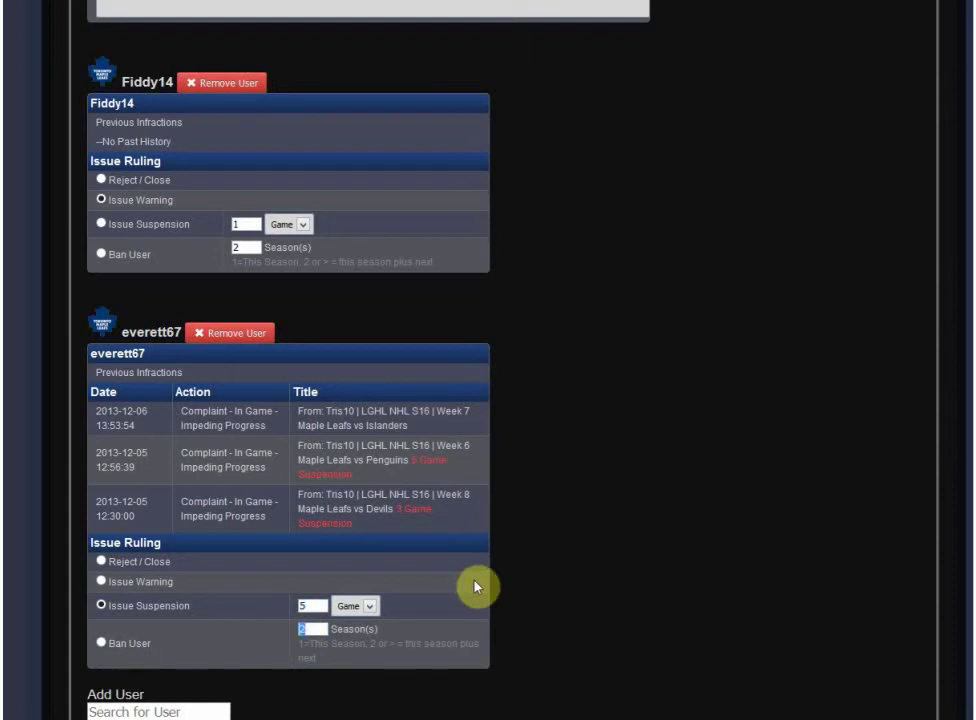
pyautogui.scroll(-3, 595, 534)
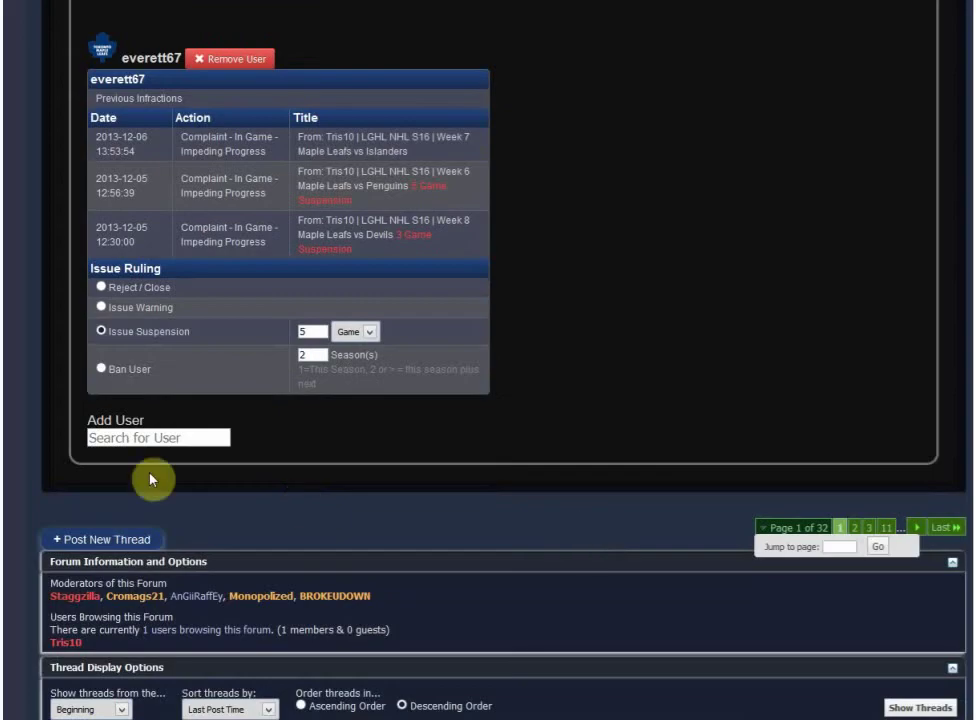
pyautogui.scroll(2, 157, 444)
pyautogui.scroll(-2, 146, 455)
pyautogui.click(145, 439)
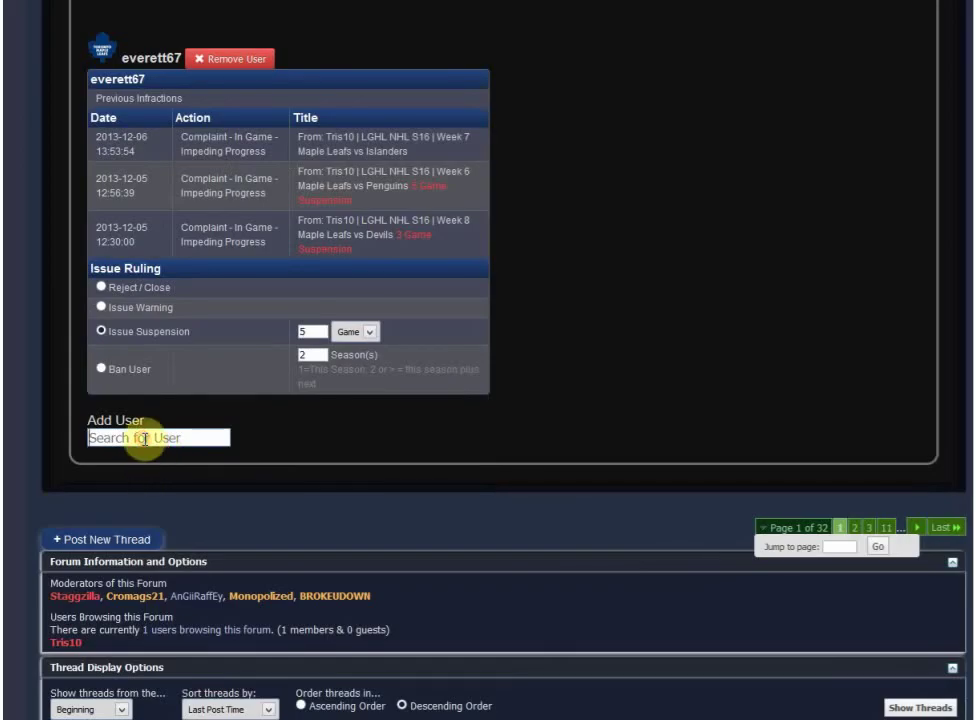
pyautogui.scroll(2, 192, 495)
pyautogui.scroll(-1, 165, 510)
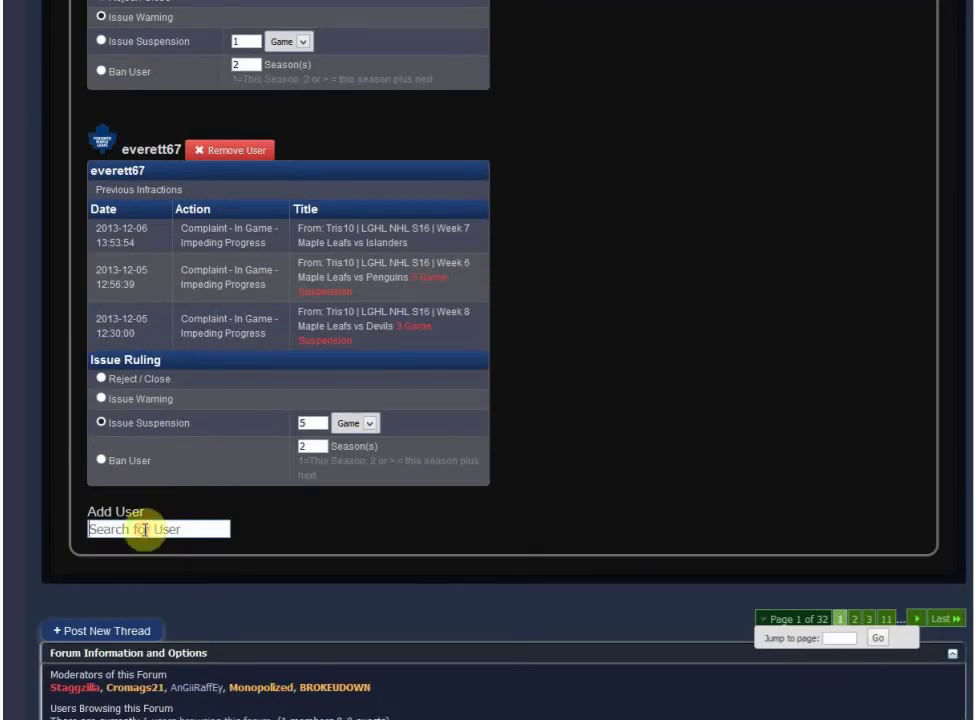
pyautogui.write('cow')
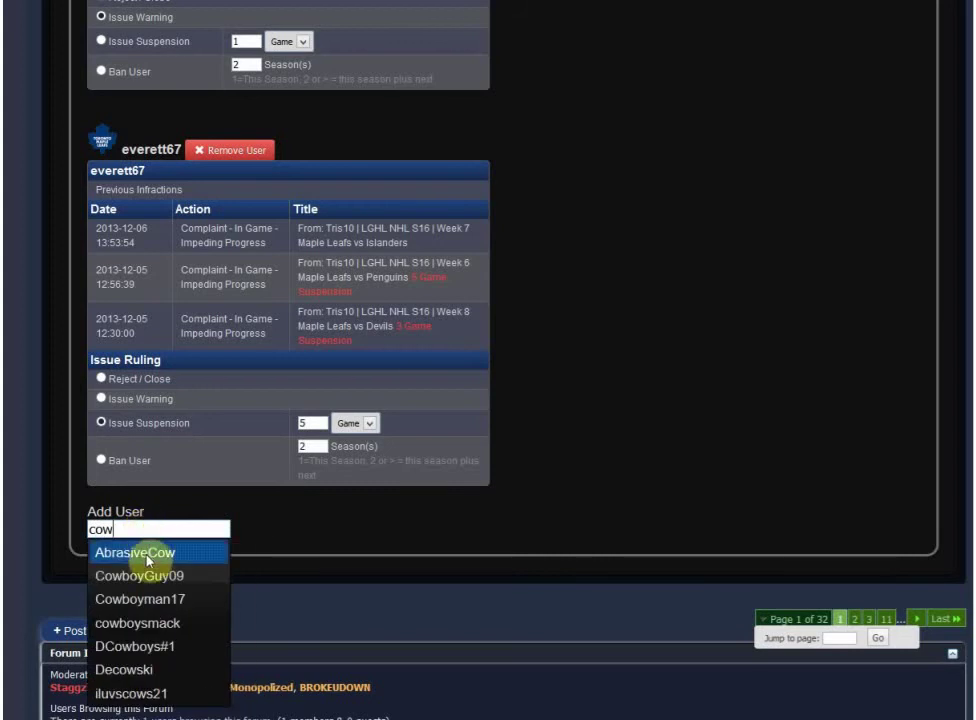
pyautogui.click(146, 556)
pyautogui.scroll(-2, 247, 459)
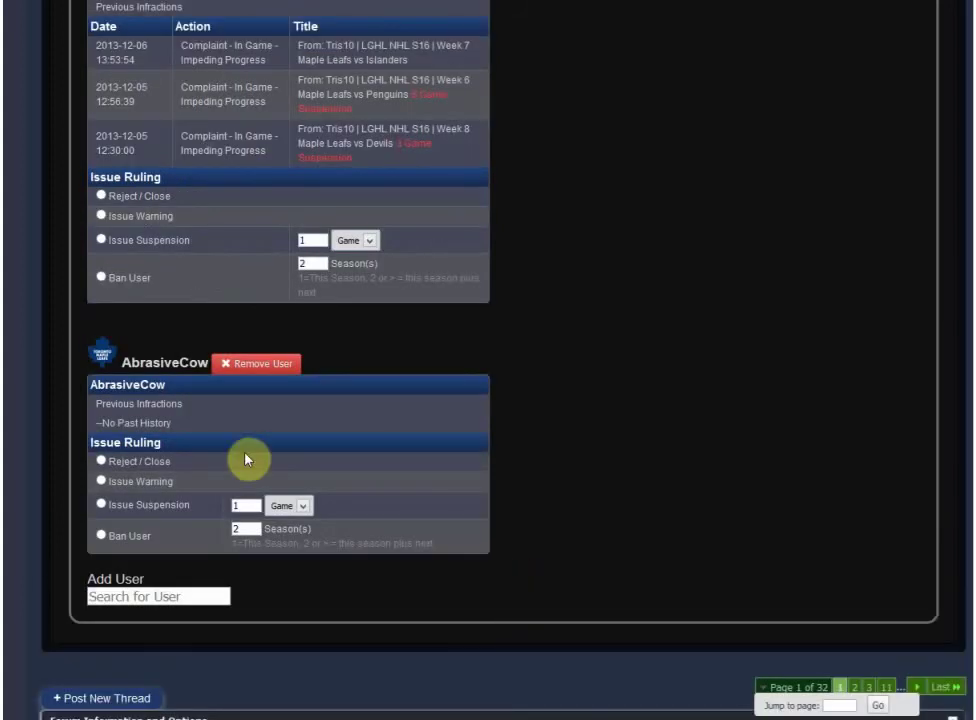
pyautogui.click(101, 481)
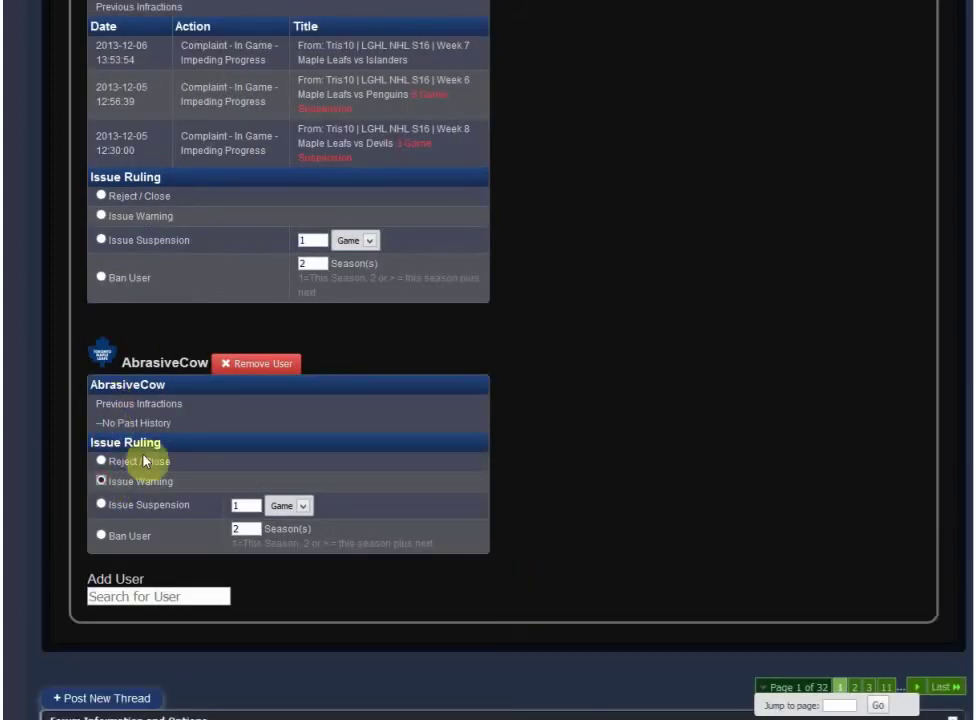
# Set the second accused player's ruling to a 5-game suspension and the first player's ruling to a warning.
pyautogui.scroll(2, 150, 485)
pyautogui.click(101, 422)
pyautogui.doubleClick(310, 423)
pyautogui.write('5')
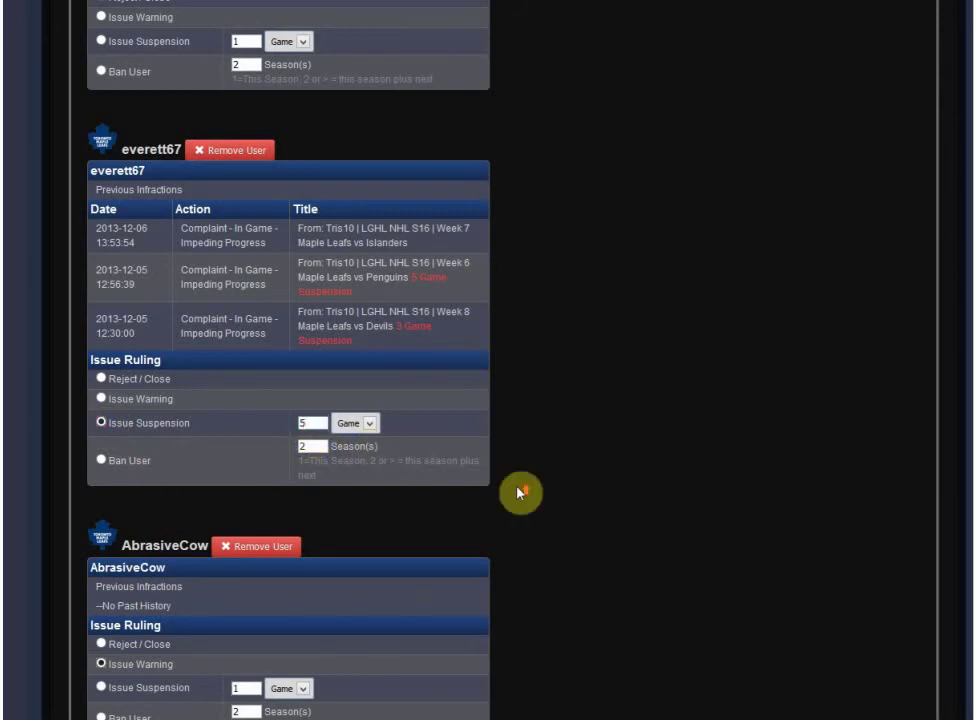
pyautogui.scroll(3, 523, 492)
pyautogui.scroll(2, 254, 437)
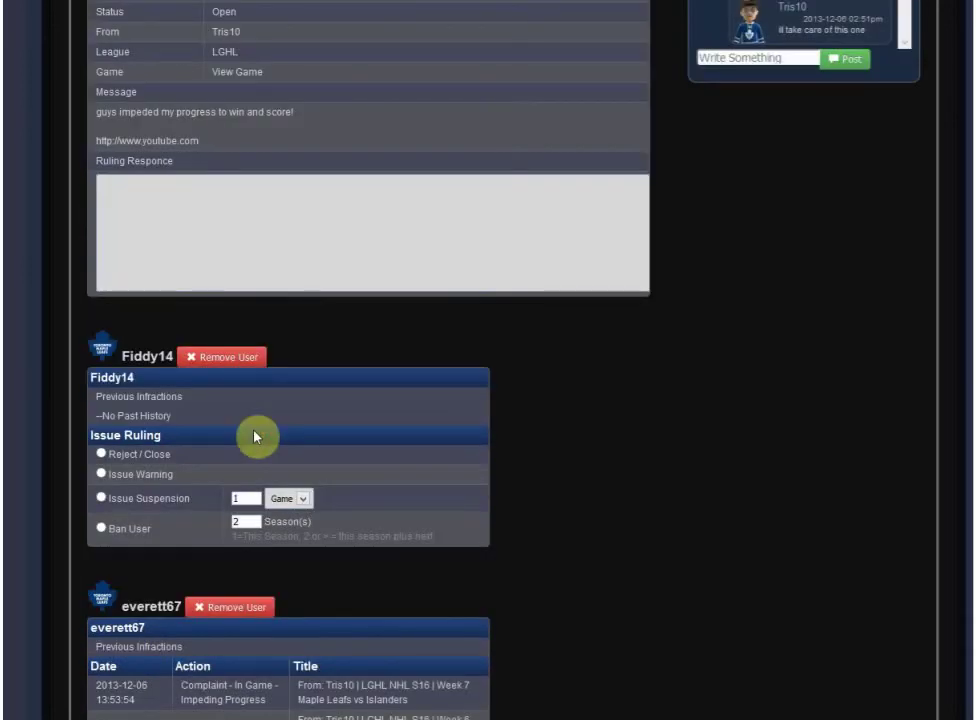
pyautogui.click(100, 474)
# Enter "final ruling" as the ruling response, check all three players' rulings and update the complaint.
pyautogui.click(179, 238)
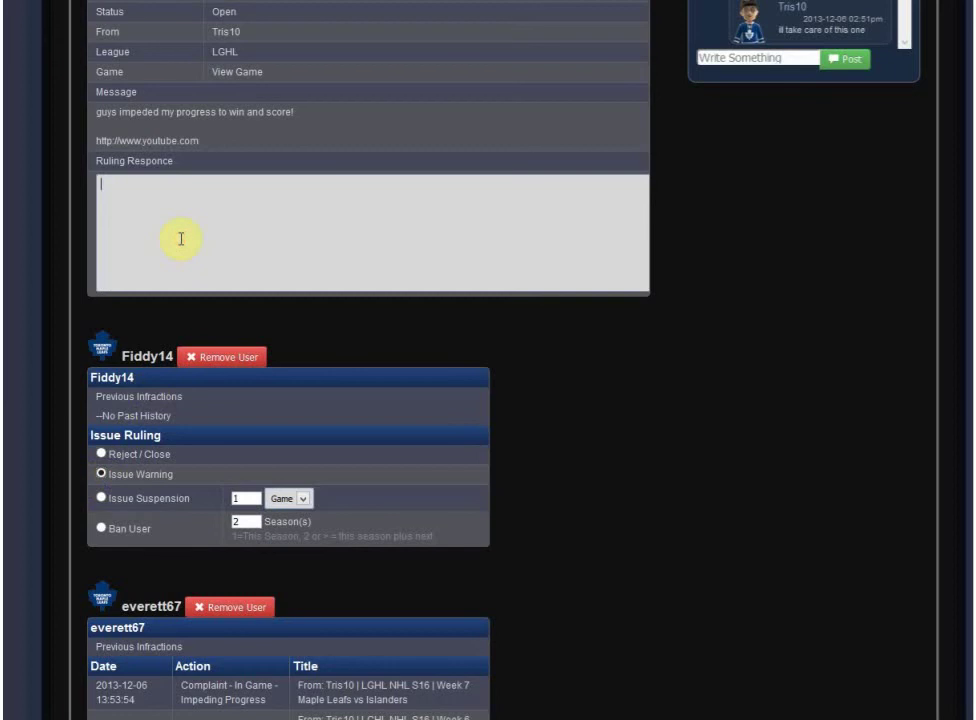
pyautogui.write('final ruling')
pyautogui.scroll(-7, 488, 414)
pyautogui.scroll(5, 584, 523)
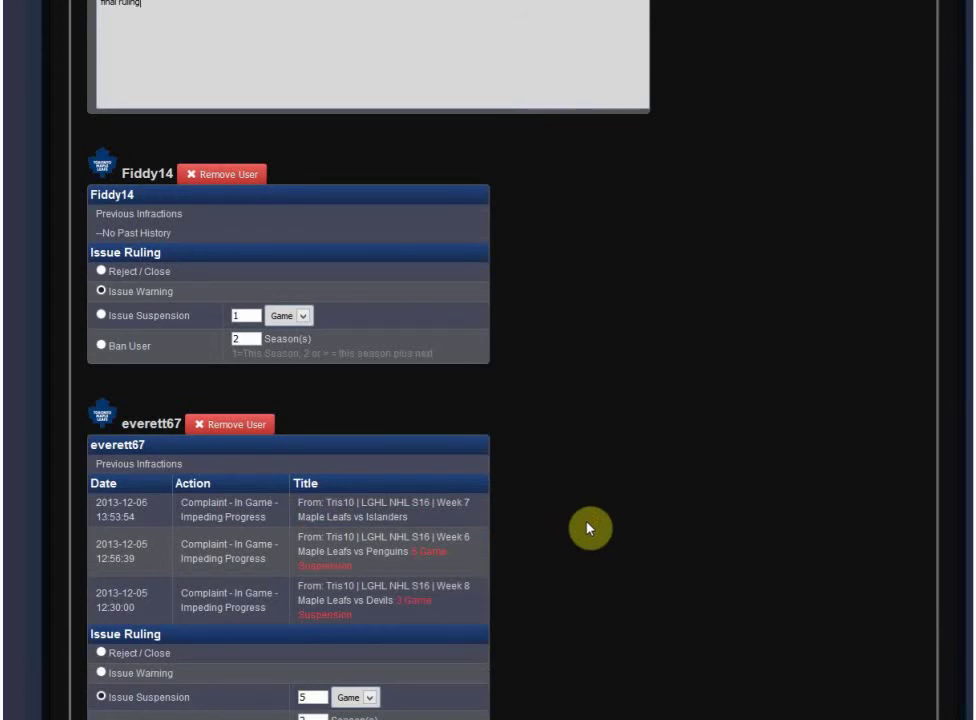
pyautogui.scroll(3, 588, 525)
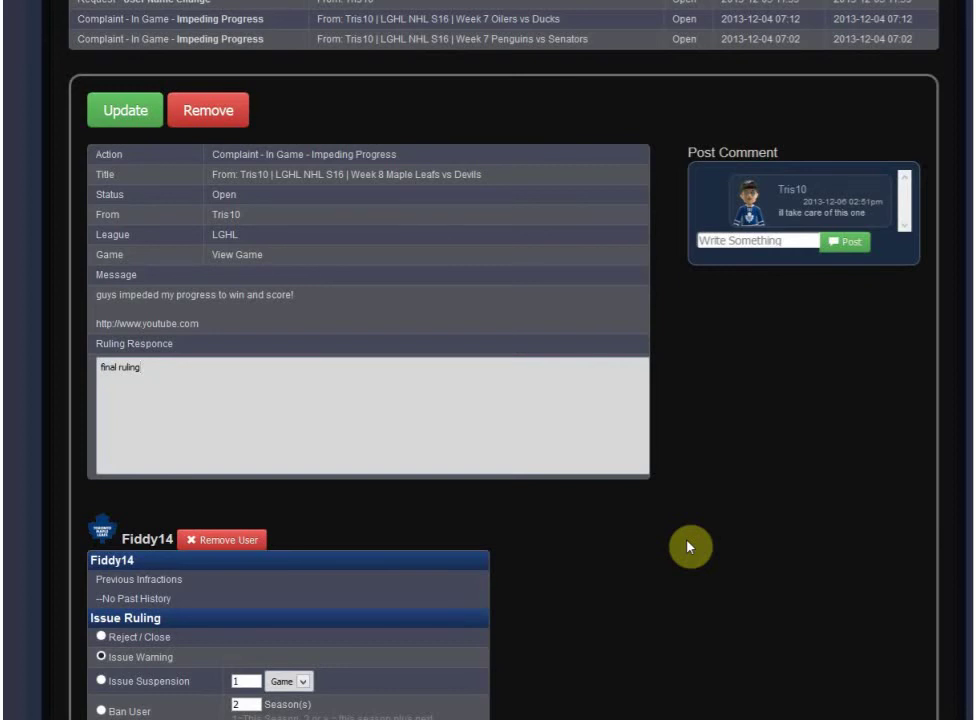
pyautogui.scroll(-2, 688, 546)
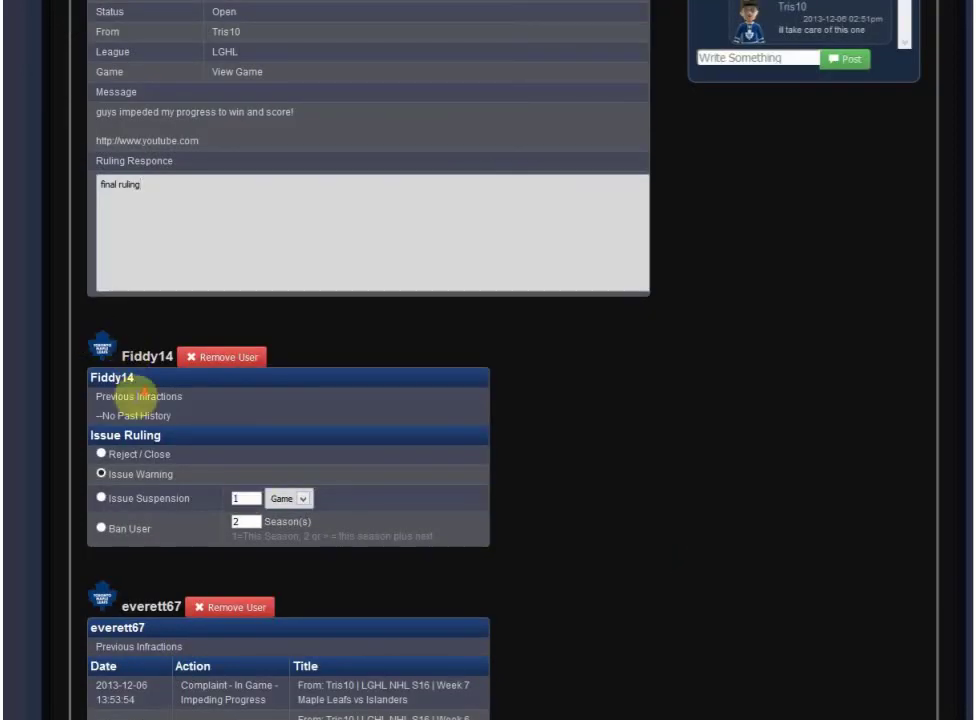
pyautogui.scroll(-5, 141, 392)
pyautogui.scroll(-2, 120, 538)
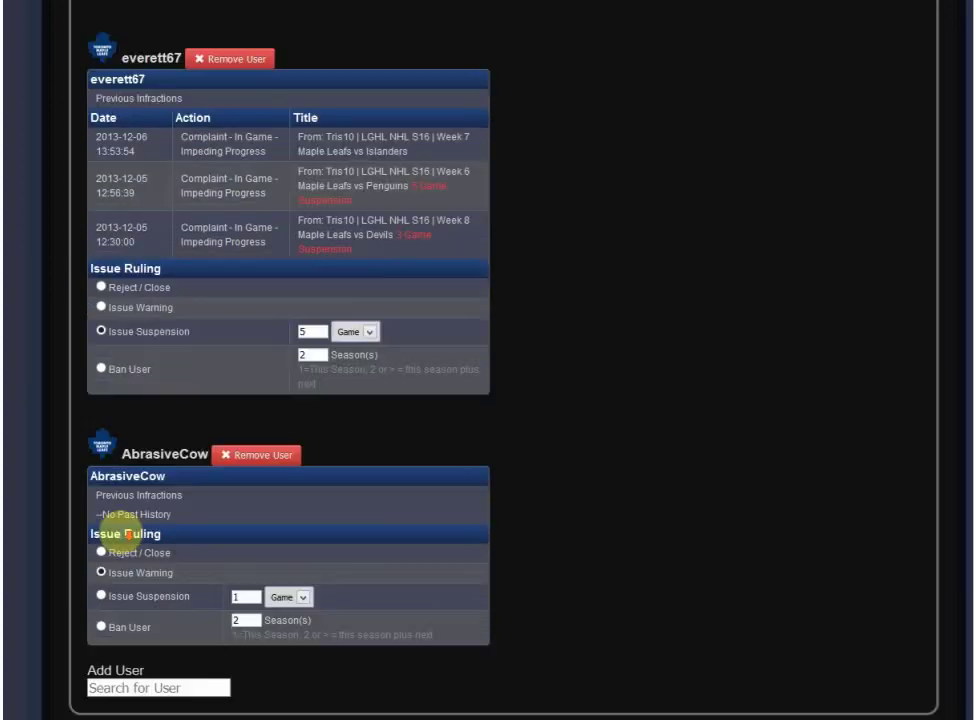
pyautogui.scroll(4, 200, 528)
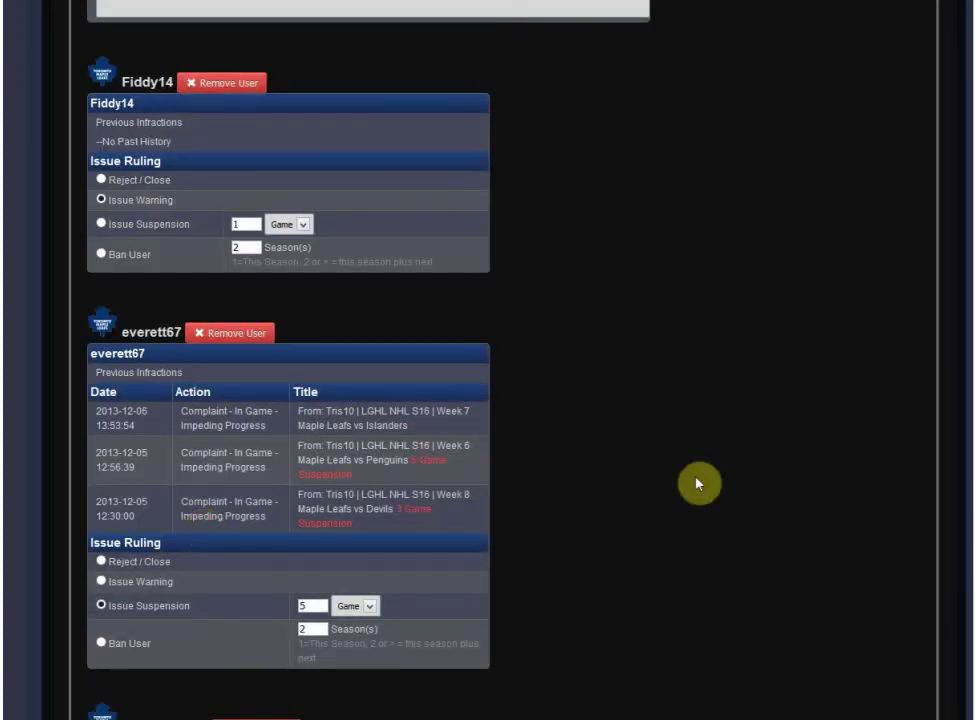
pyautogui.scroll(9, 699, 480)
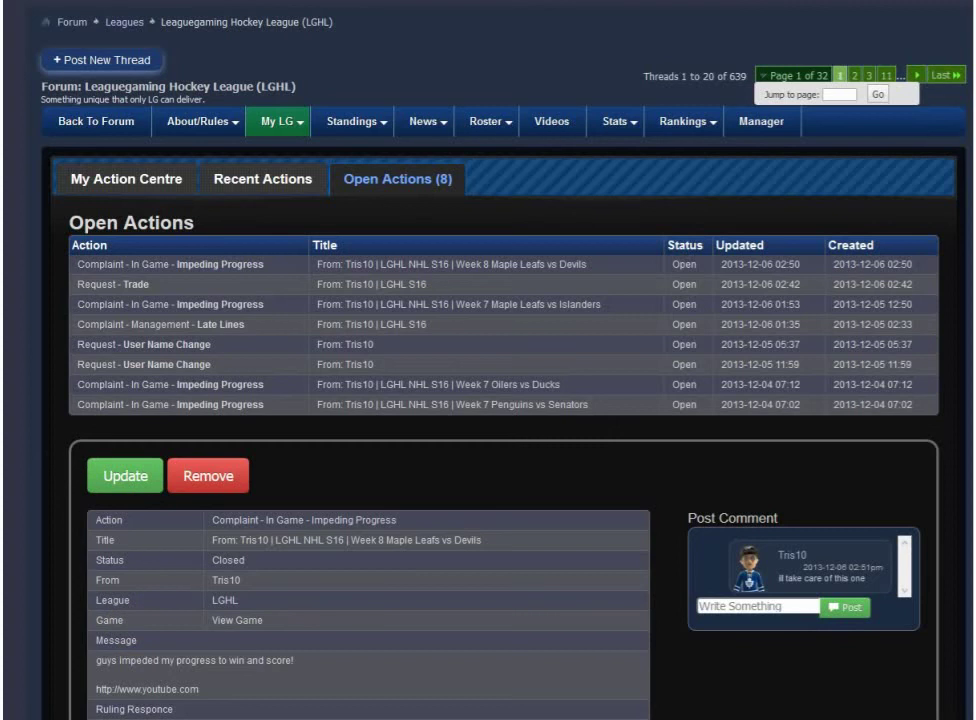
# Check the ruling notifications and open the one about the 5-game suspension.
pyautogui.scroll(2, 170, 285)
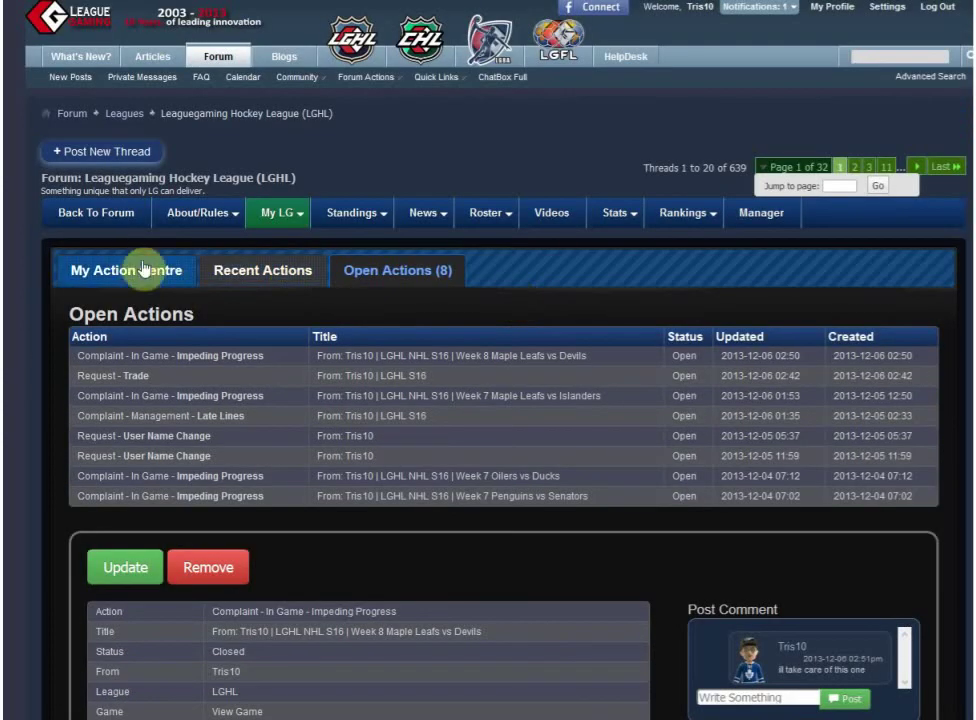
pyautogui.click(762, 8)
pyautogui.click(765, 33)
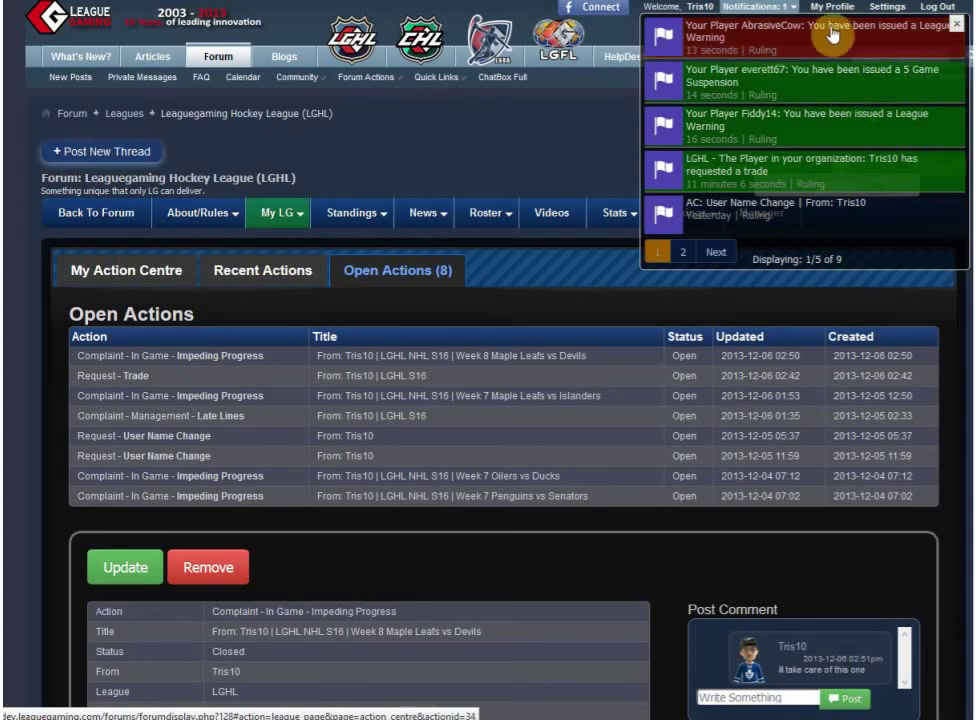
pyautogui.click(767, 92)
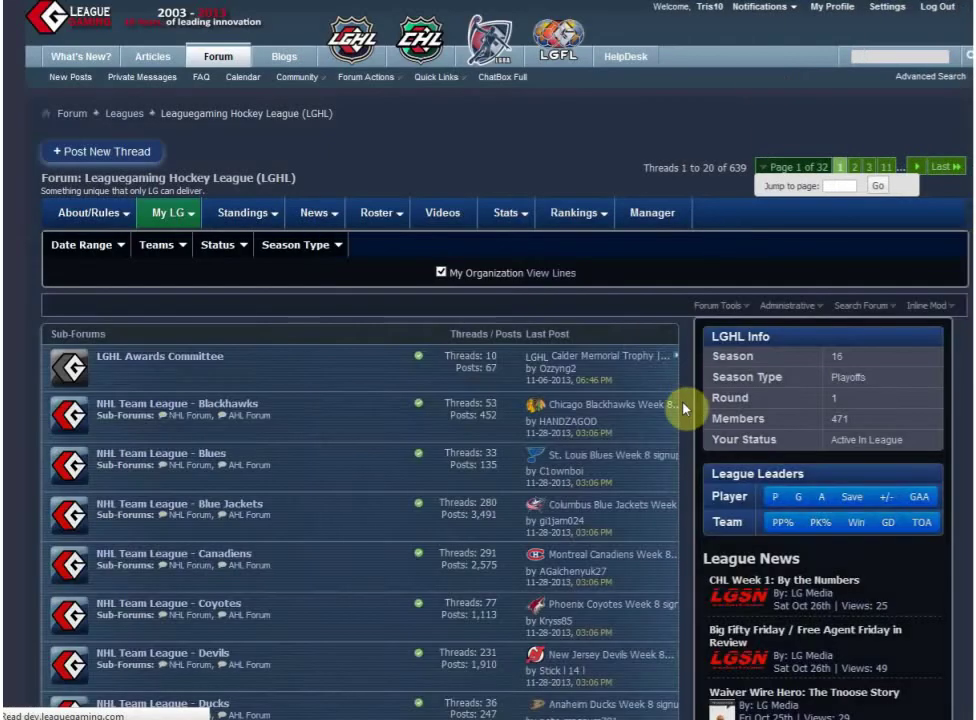
# Review the closed complaint's ruling details and the LGHL league news feed.
pyautogui.scroll(-3, 314, 390)
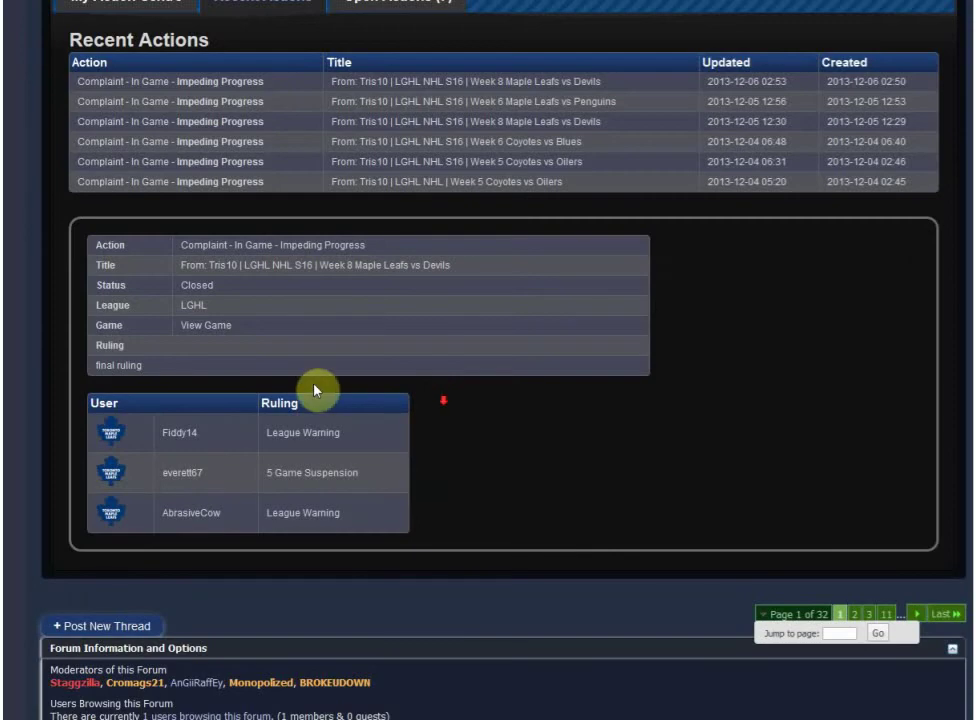
pyautogui.scroll(1, 224, 276)
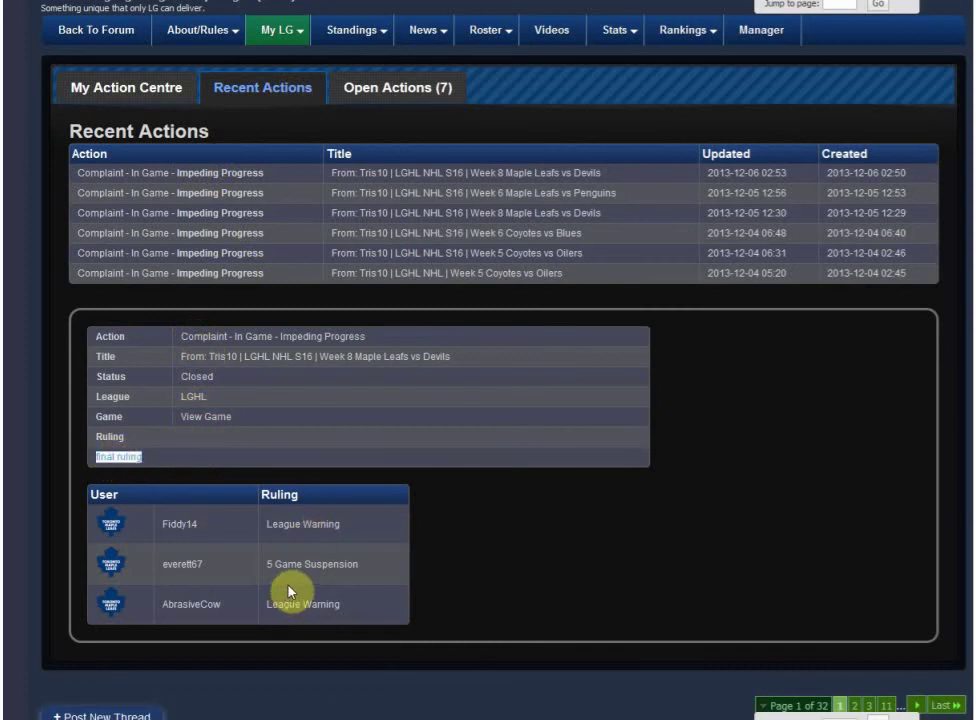
pyautogui.scroll(2, 288, 591)
pyautogui.click(427, 209)
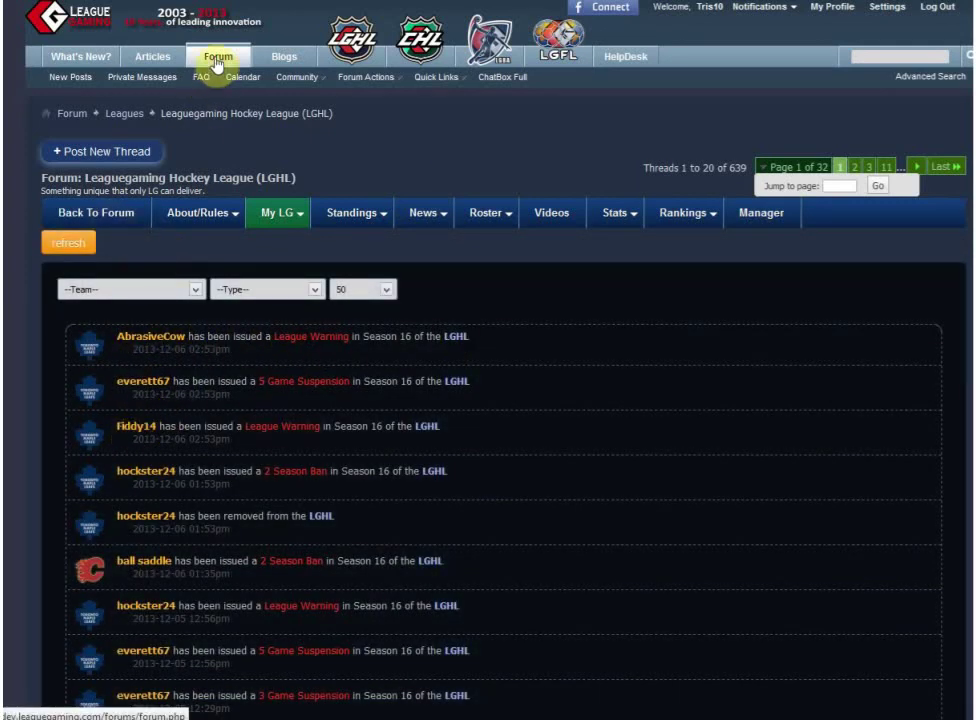
# Open the first accused player's page from the Toronto Maple Leafs roster and read the ruling entry in the player's news.
pyautogui.click(471, 217)
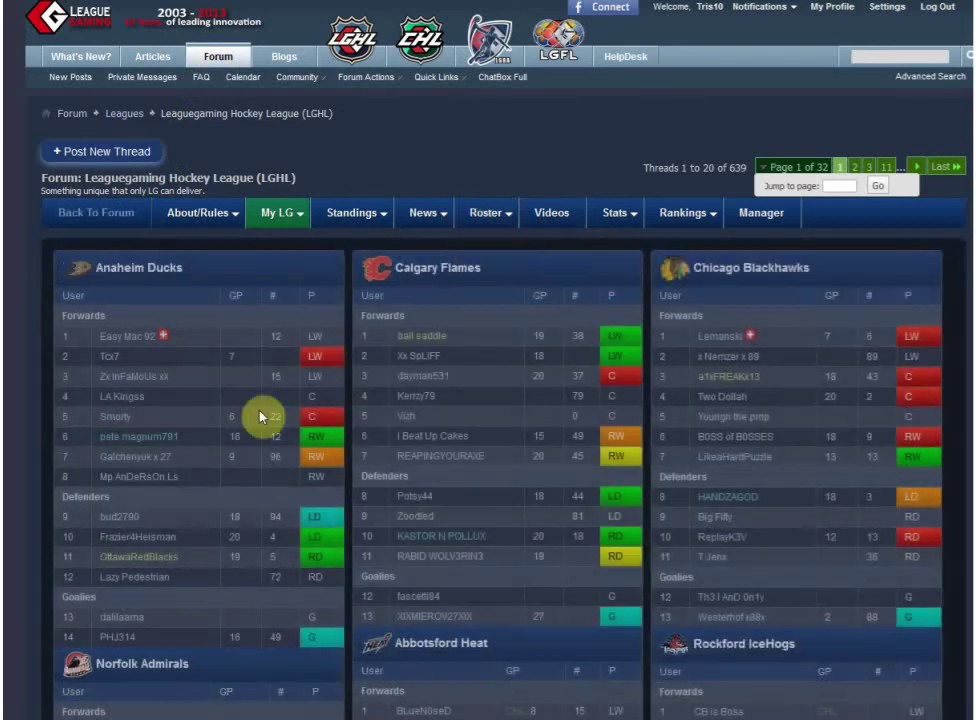
pyautogui.scroll(-20, 250, 418)
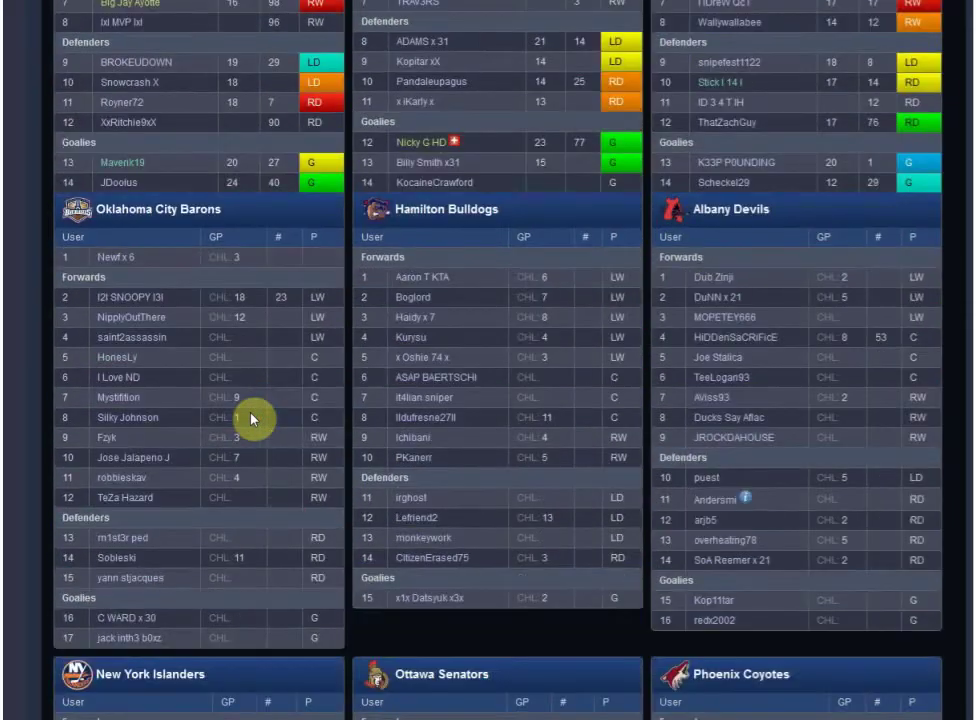
pyautogui.scroll(-20, 252, 418)
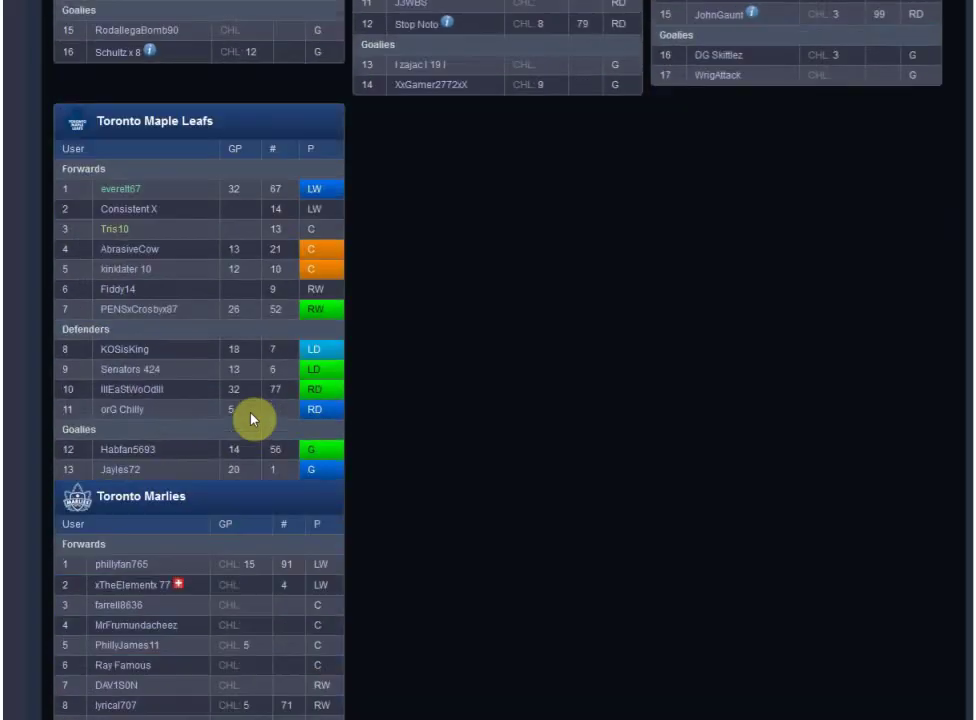
pyautogui.scroll(1, 124, 292)
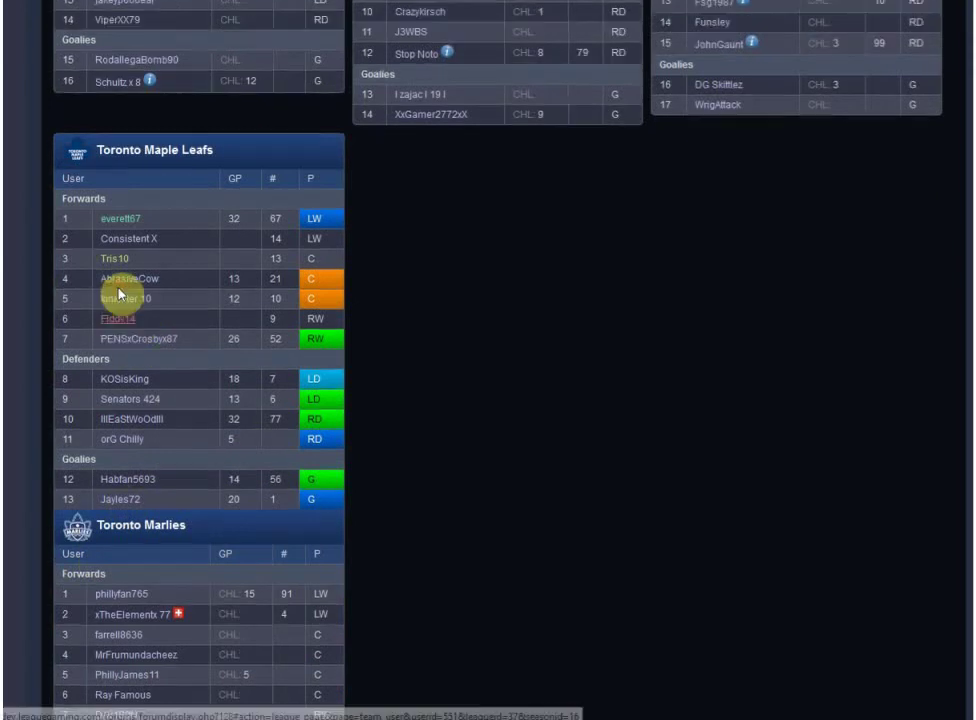
pyautogui.click(123, 309)
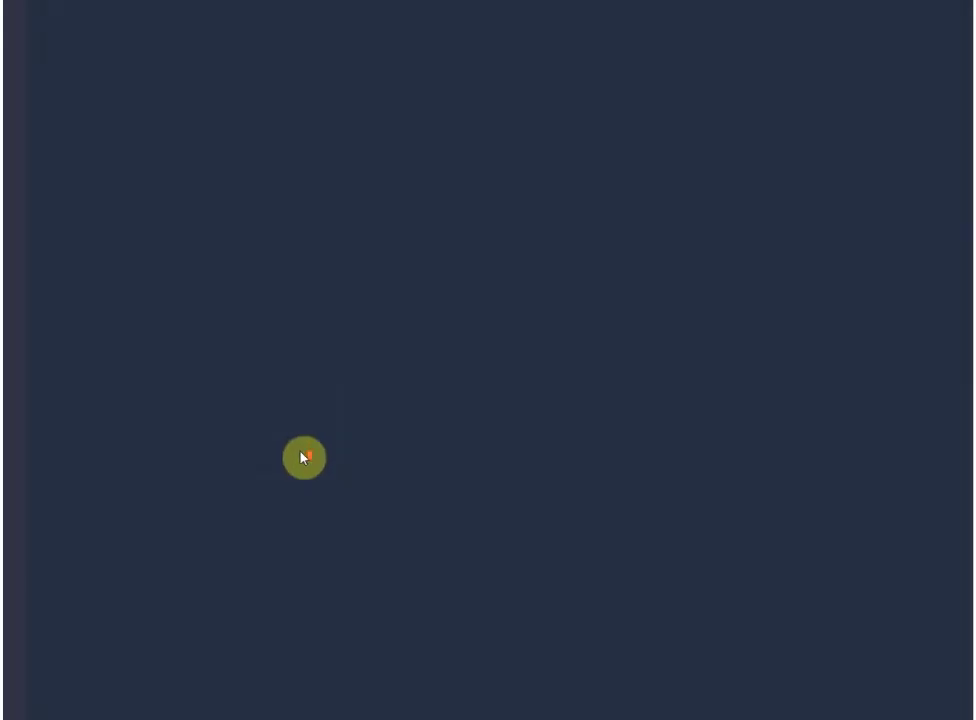
pyautogui.scroll(12, 301, 436)
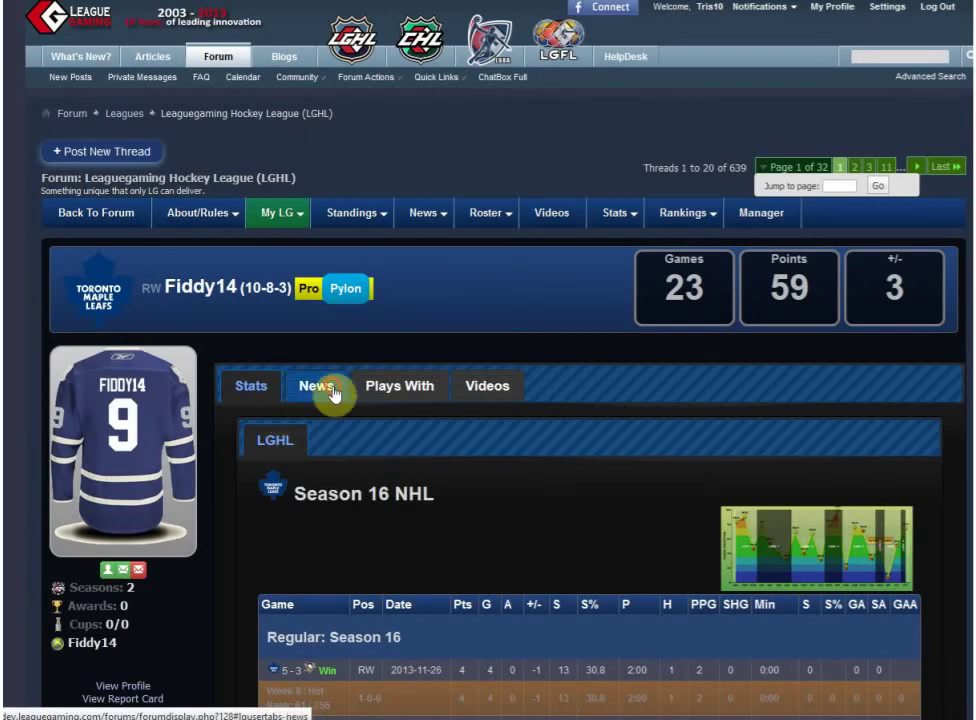
pyautogui.click(331, 391)
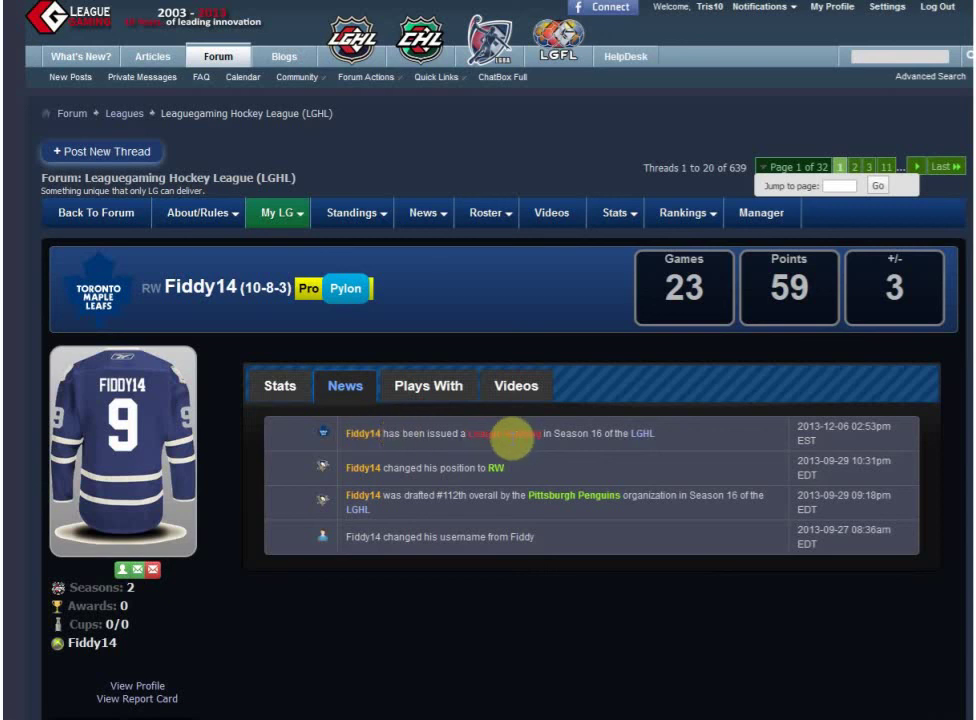
pyautogui.moveTo(384, 436); pyautogui.dragTo(560, 434)
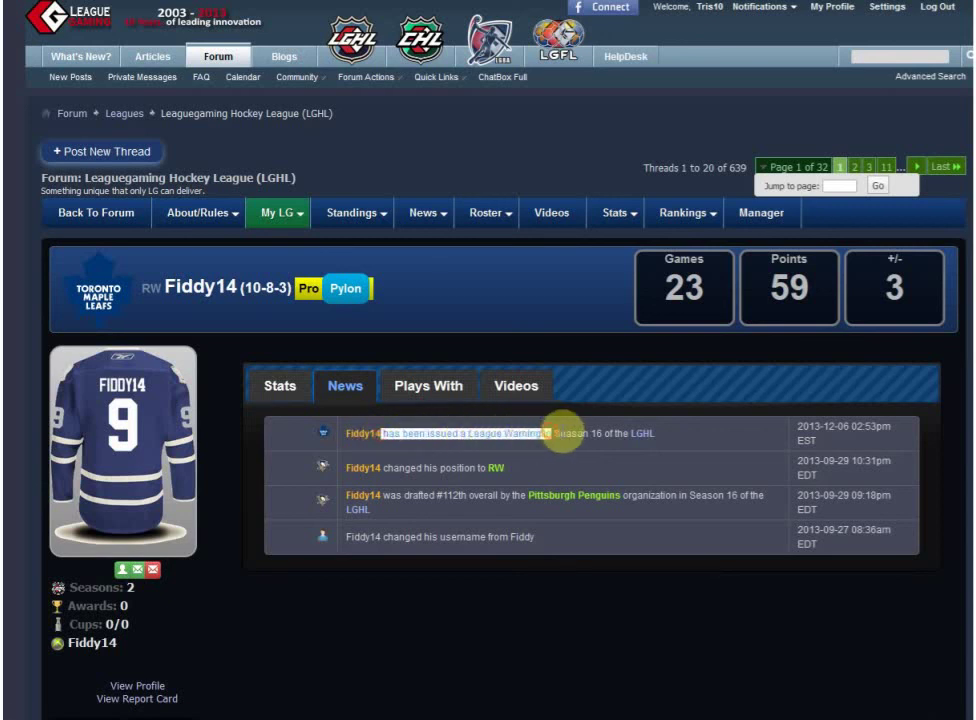
# Open the player's member profile and filter its newsfeed to the LGHL league.
pyautogui.click(124, 687)
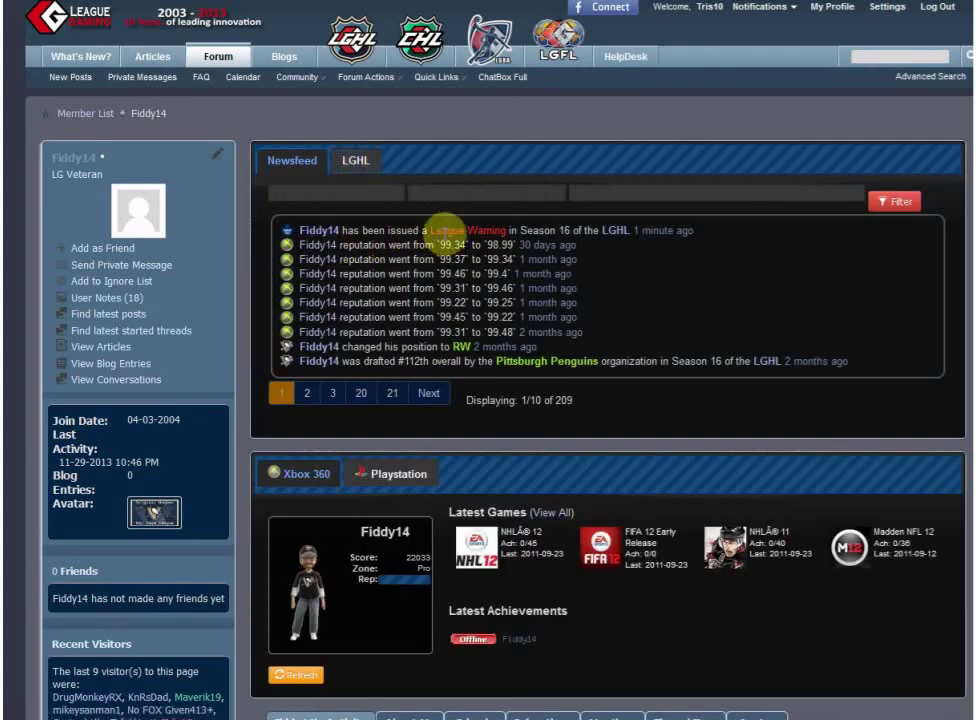
pyautogui.click(469, 210)
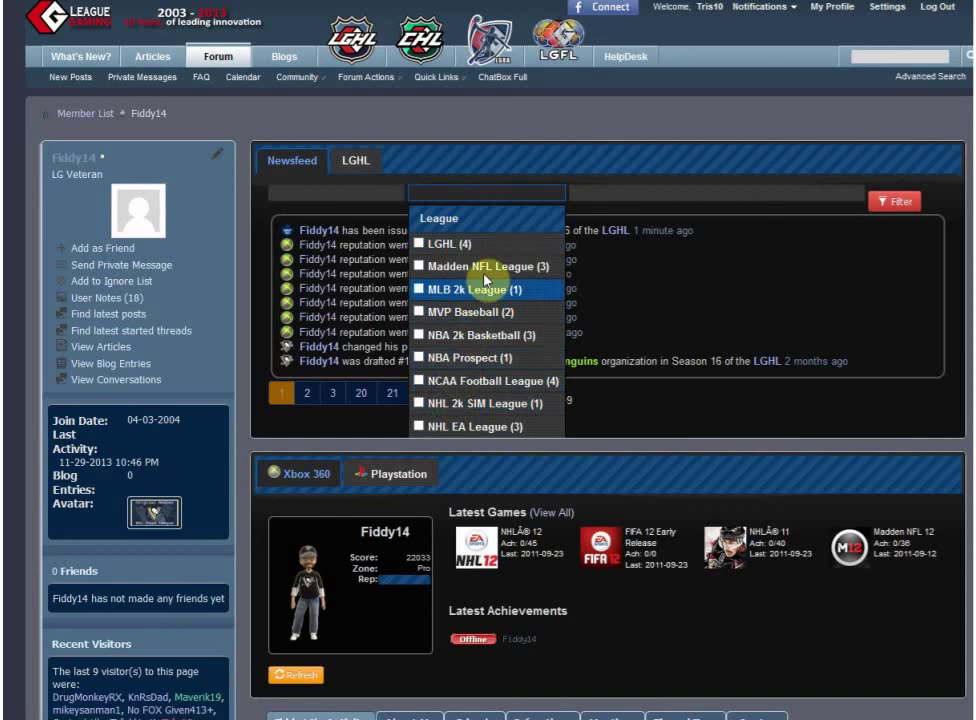
pyautogui.click(435, 245)
pyautogui.click(885, 201)
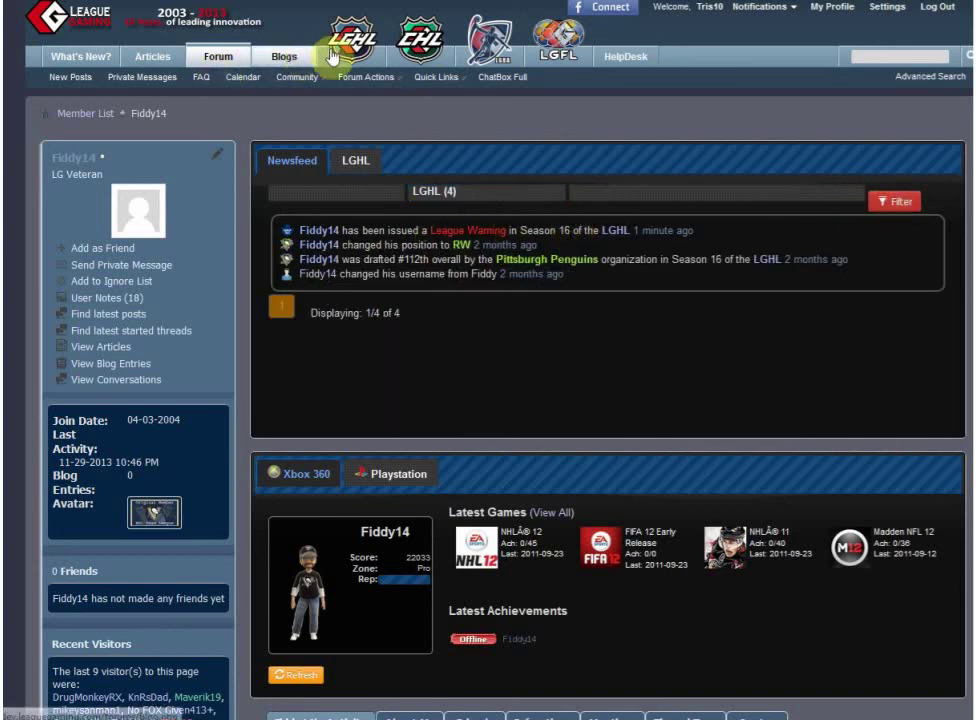
# Return to the LGHL forum, open the Action Centre and start a new complaint.
pyautogui.click(219, 70)
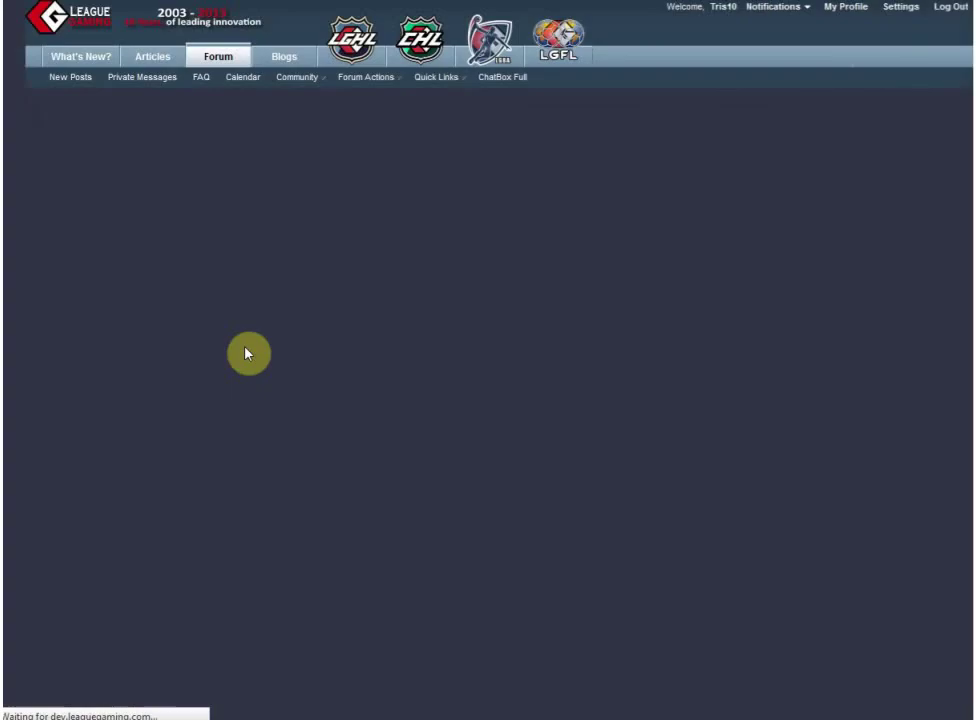
pyautogui.scroll(-3, 320, 470)
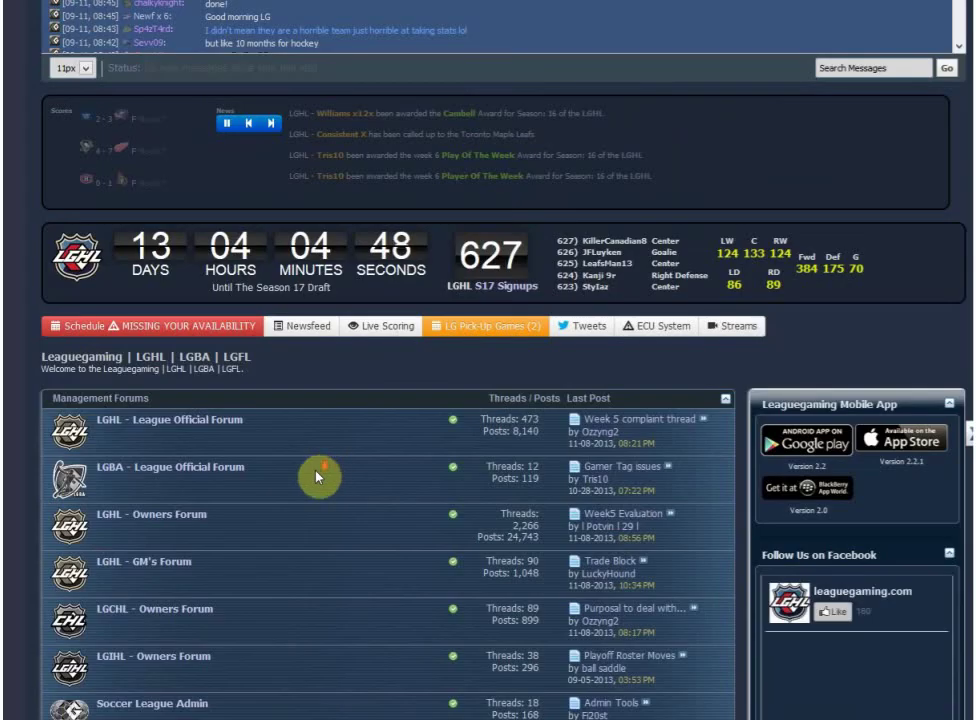
pyautogui.scroll(-2, 318, 475)
pyautogui.click(210, 598)
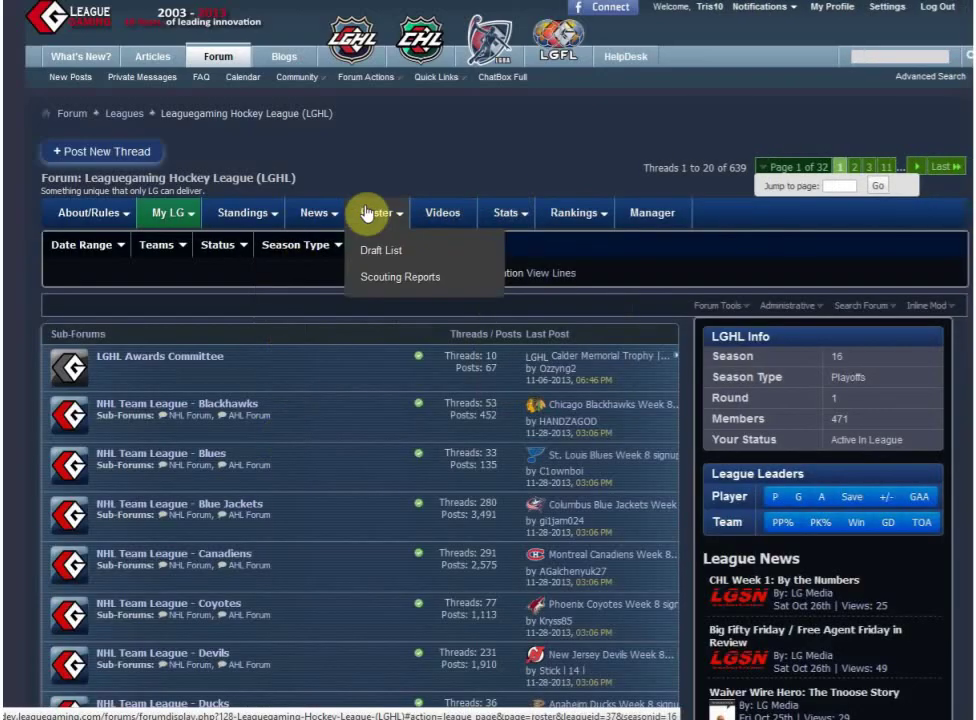
pyautogui.moveTo(314, 212)
pyautogui.click(322, 287)
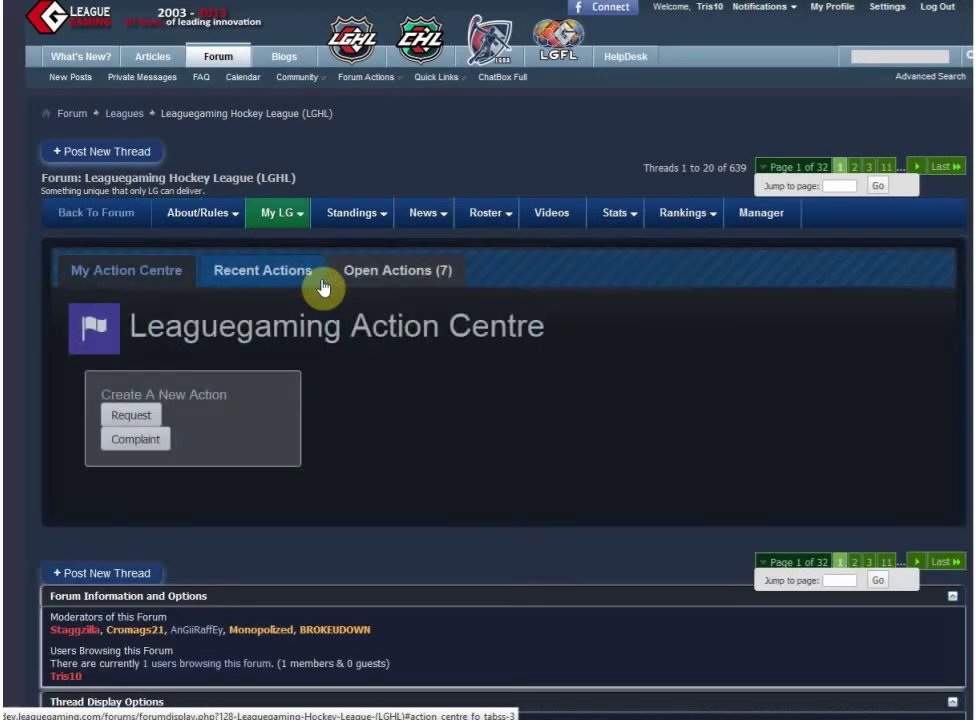
pyautogui.click(150, 441)
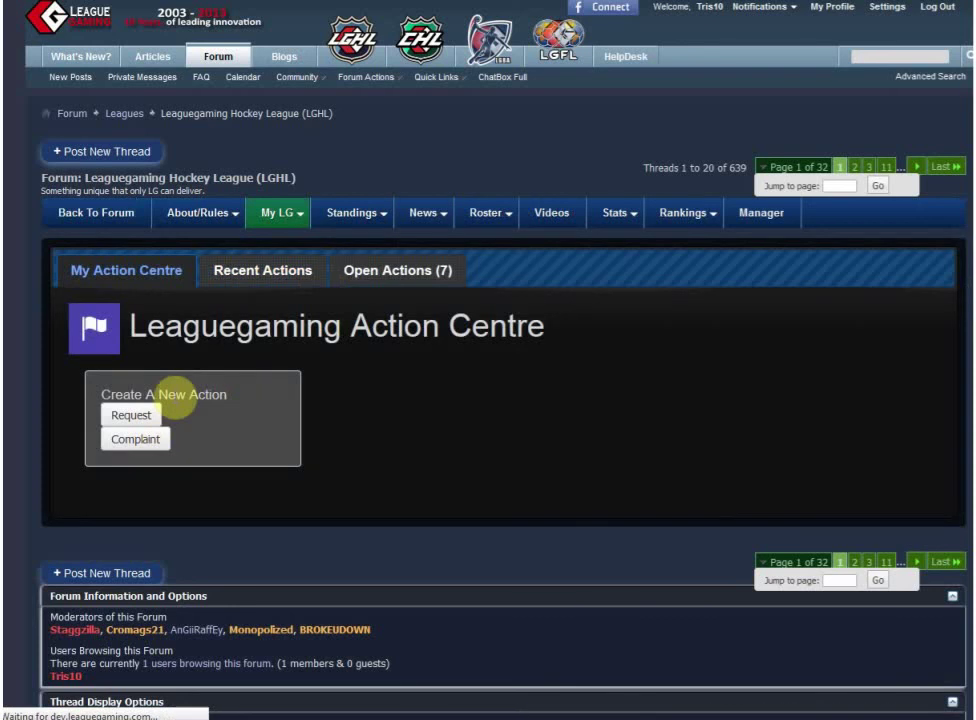